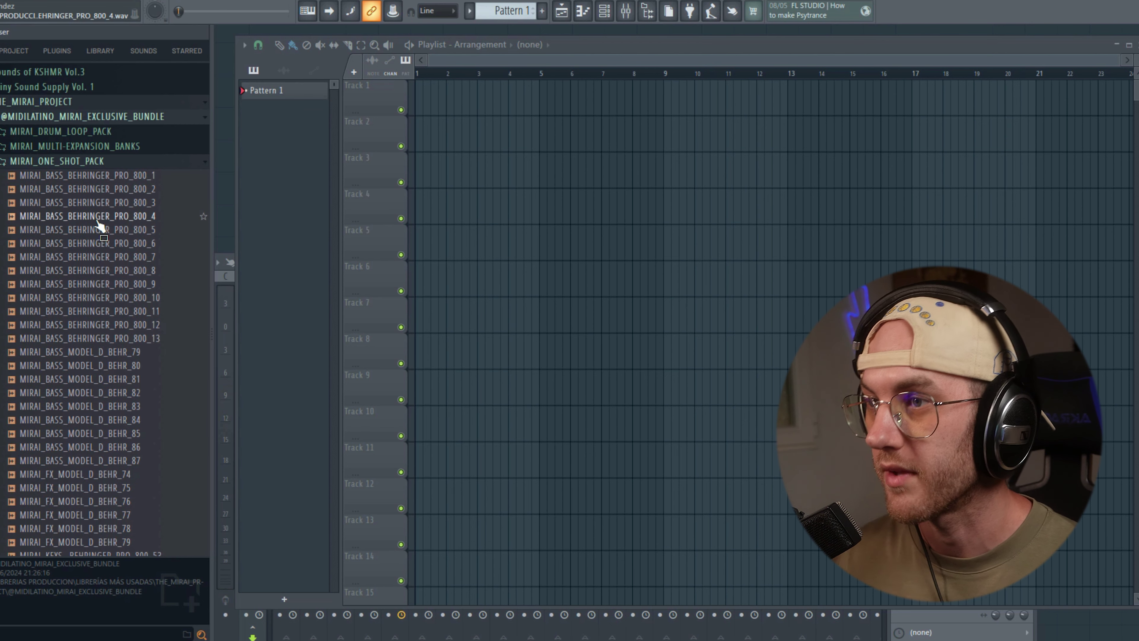
Audition the bass one-shots in MIRAI_ONE_SHOT_PACK and pick MIRAI_BASS_BEHRINGER_PRO_800_9.
click(81, 166)
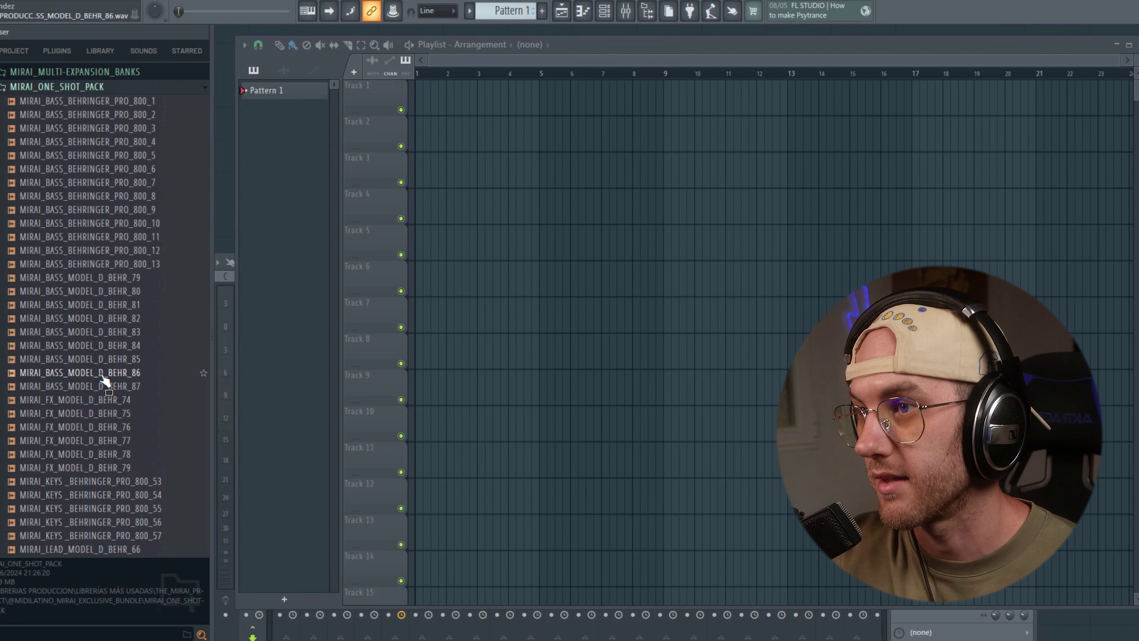
click(110, 224)
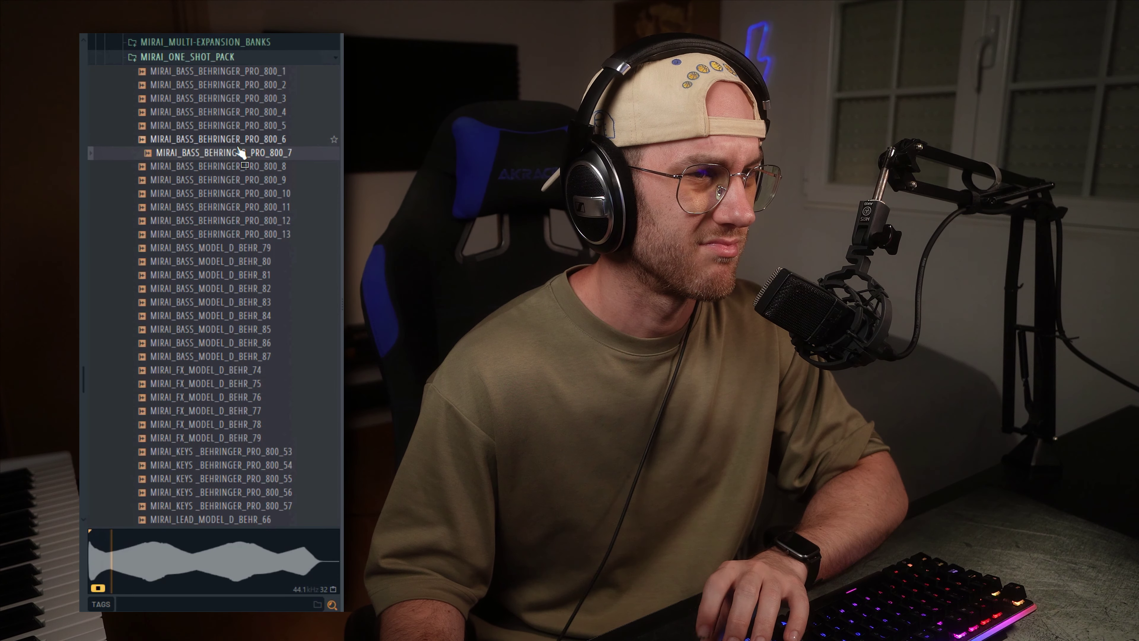
key(Down)
key(Down)
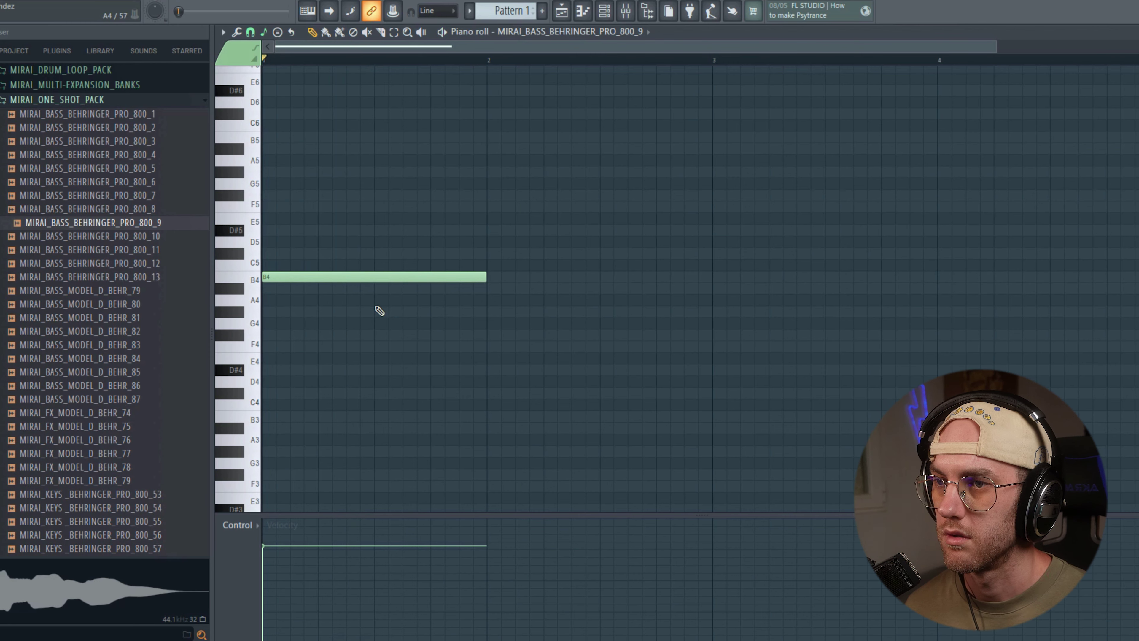
Play back the bass line and set the piano roll to snap to the D# Minor Natural (Aeolian) scale.
key(space)
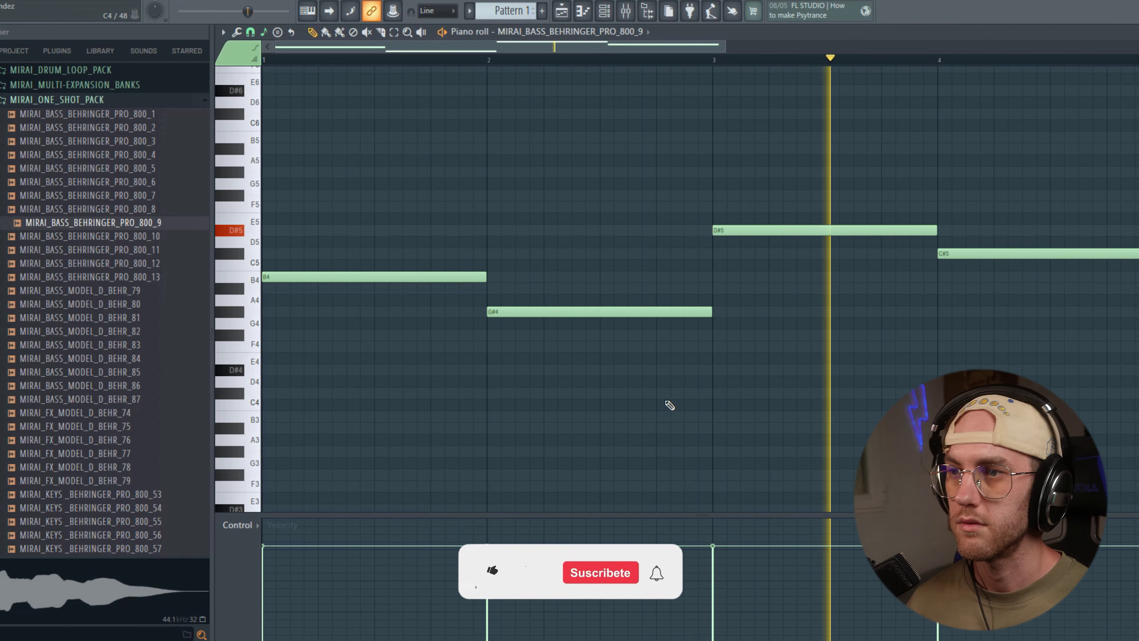
scroll(670, 406, up, 2)
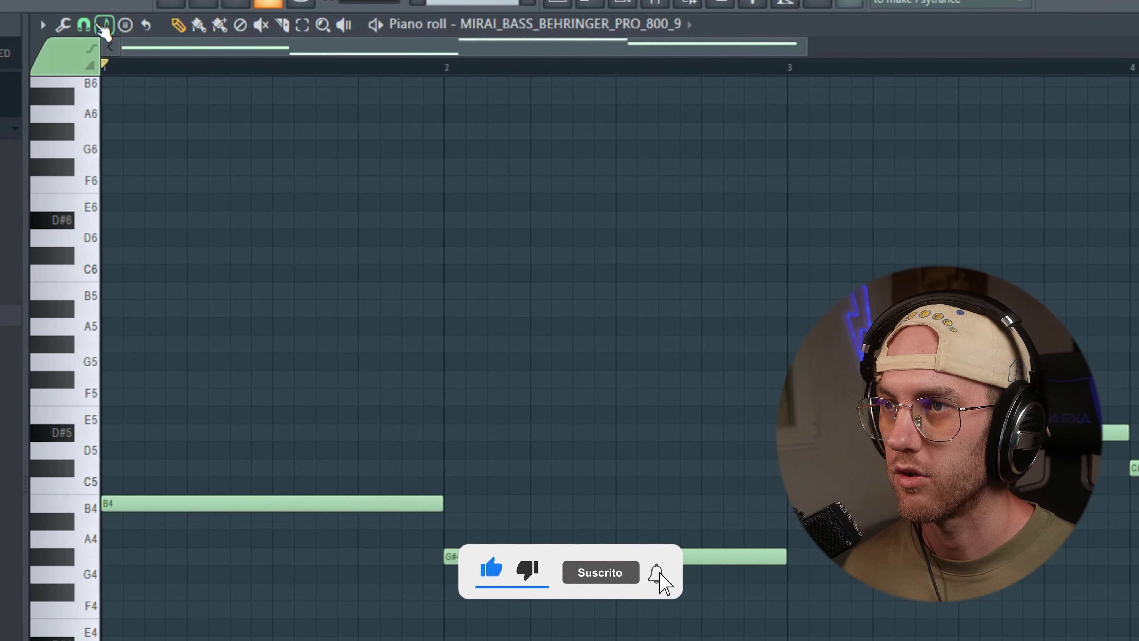
click(263, 31)
click(108, 125)
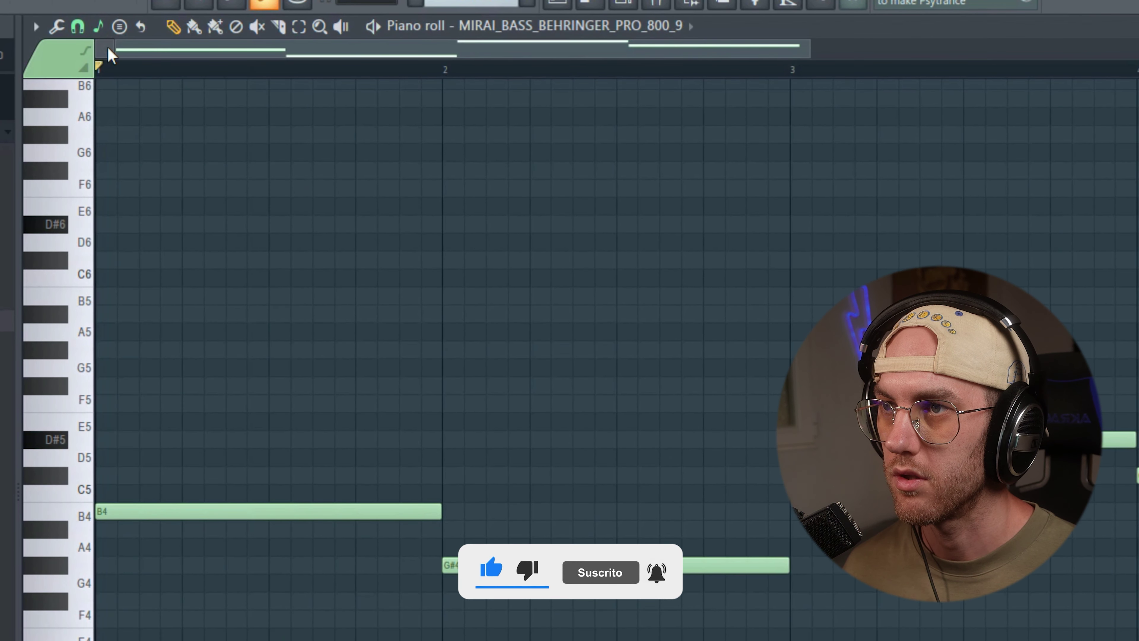
click(98, 27)
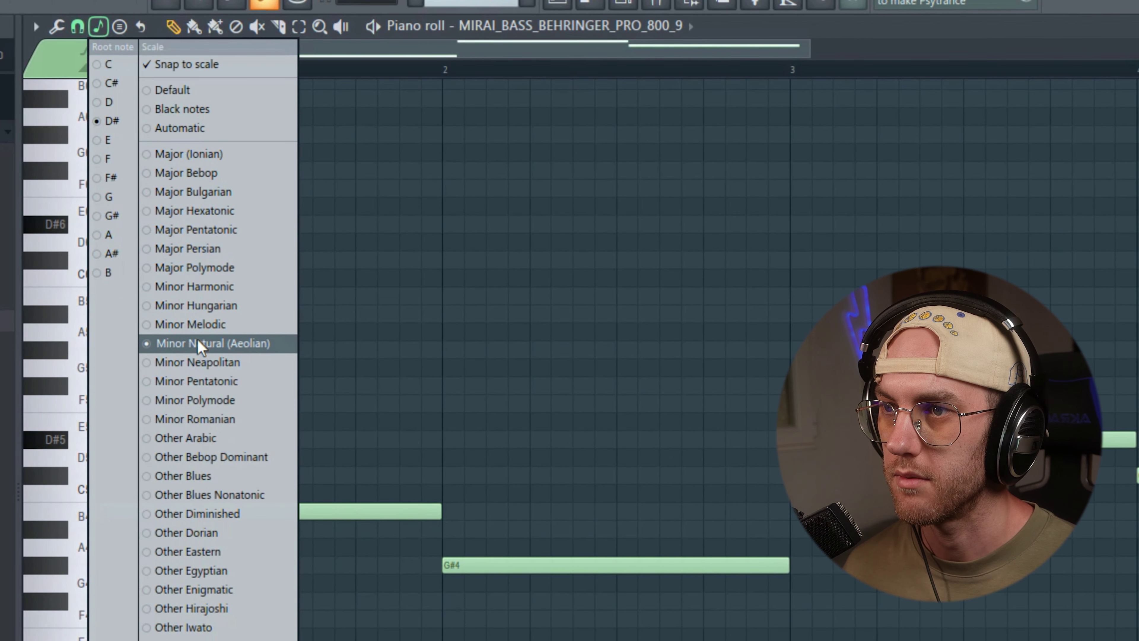
click(207, 343)
Add the Thermal effect to the first slot of mixer Insert 5 and move its window higher.
key(F9)
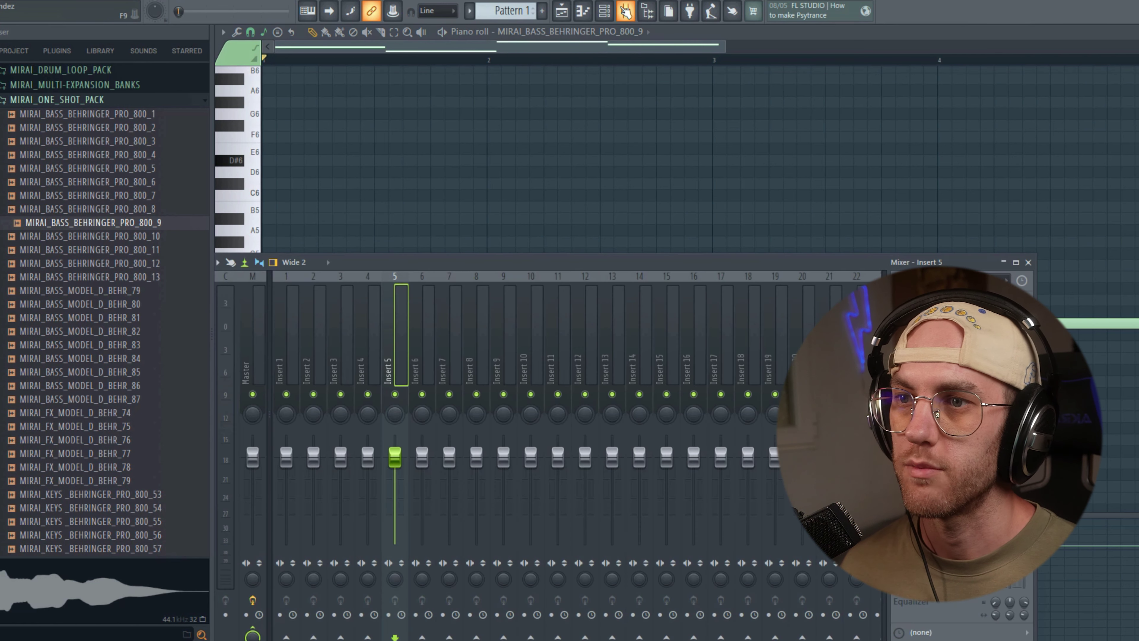
click(897, 294)
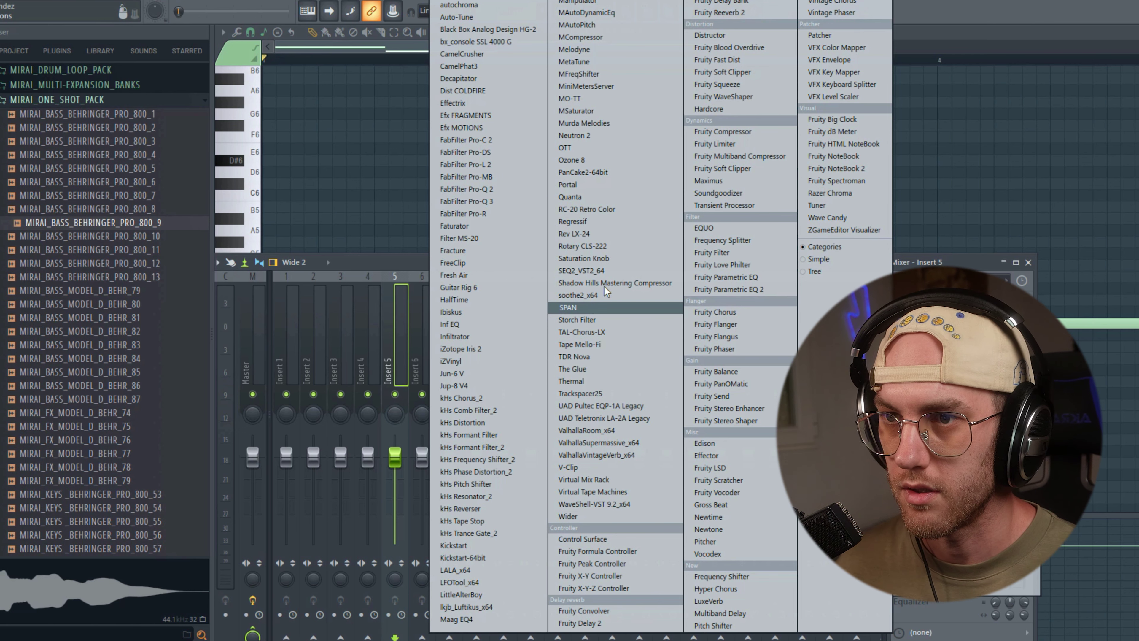
click(573, 381)
drag(458, 106, 492, 56)
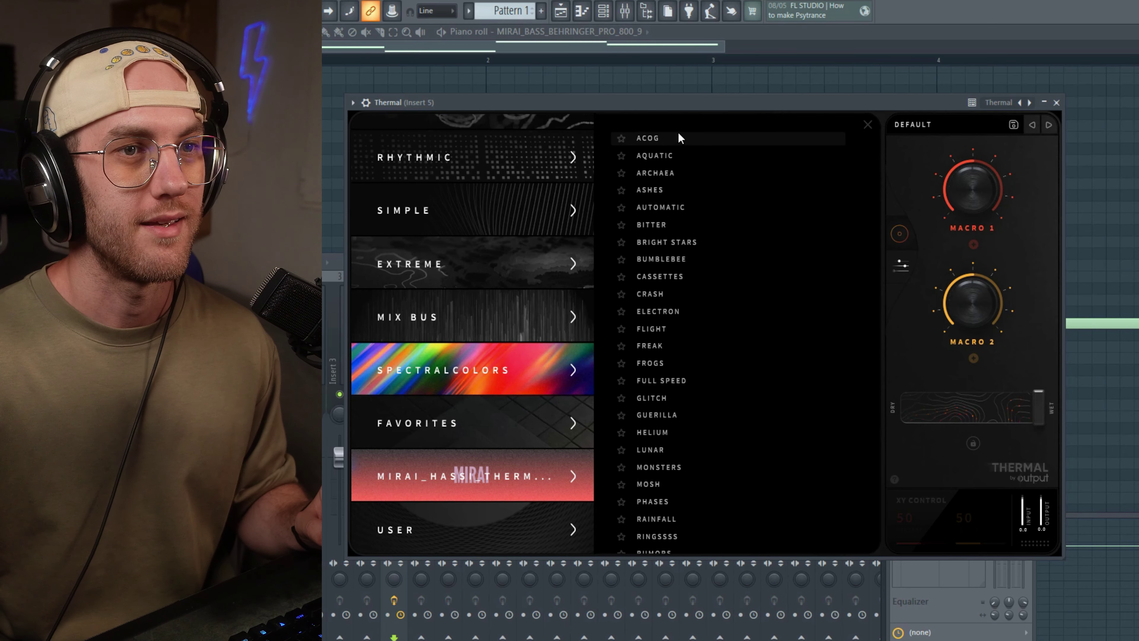
click(469, 476)
click(700, 190)
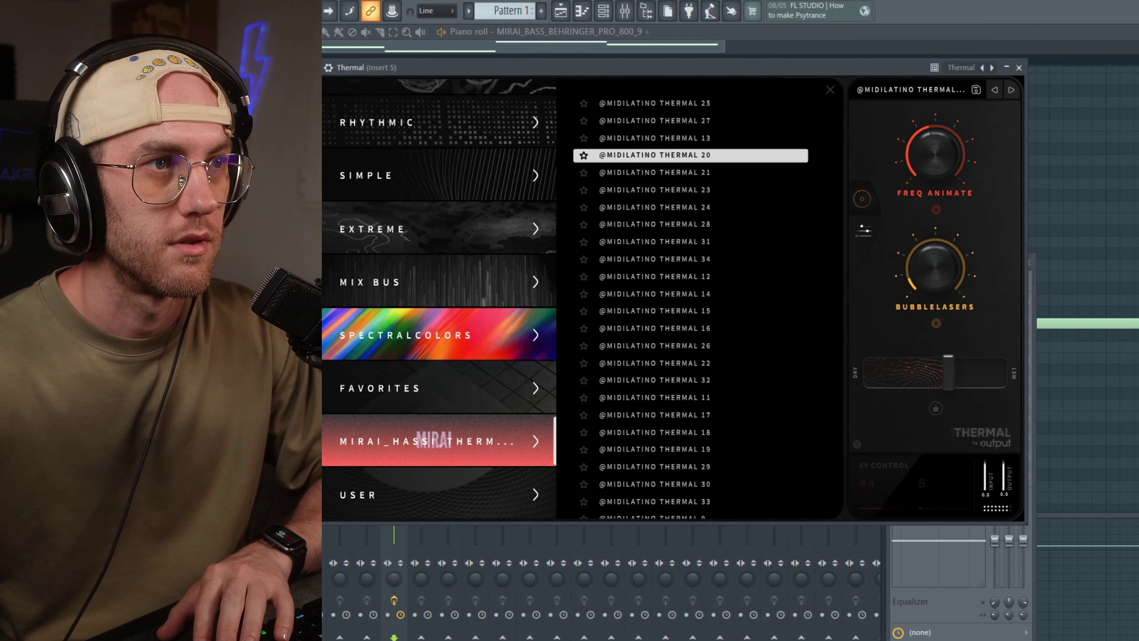
click(718, 208)
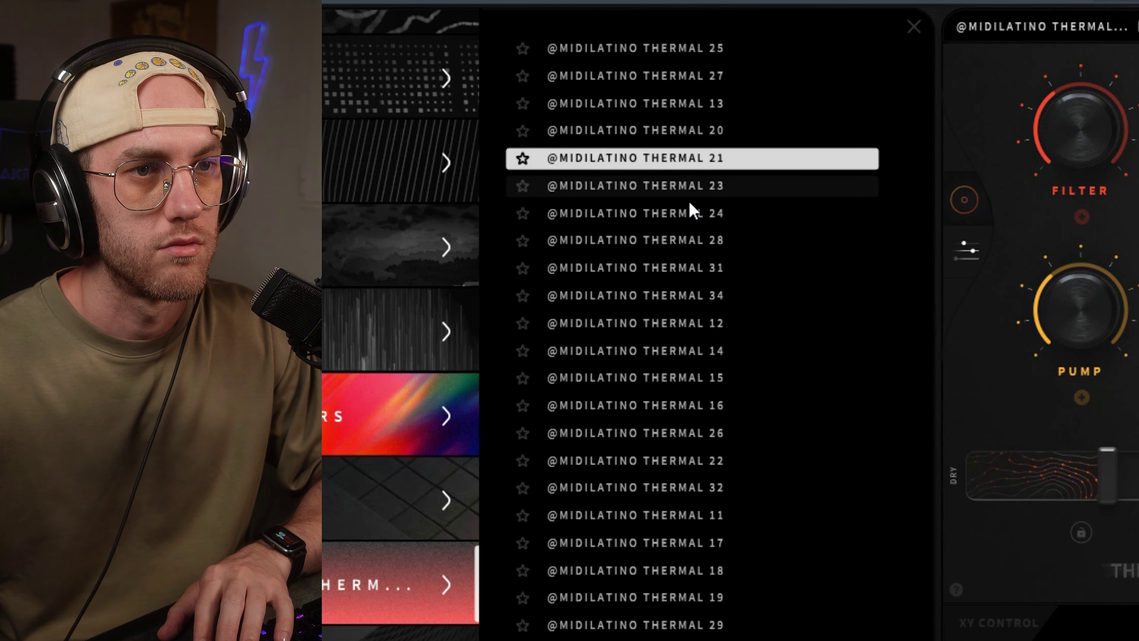
click(691, 187)
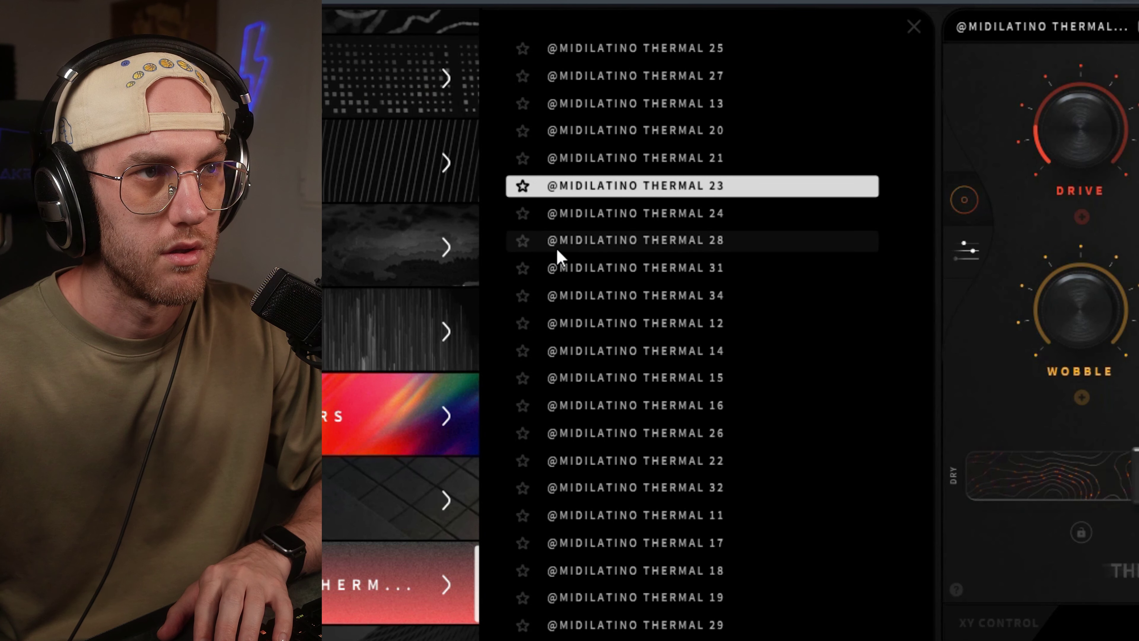
key(F9)
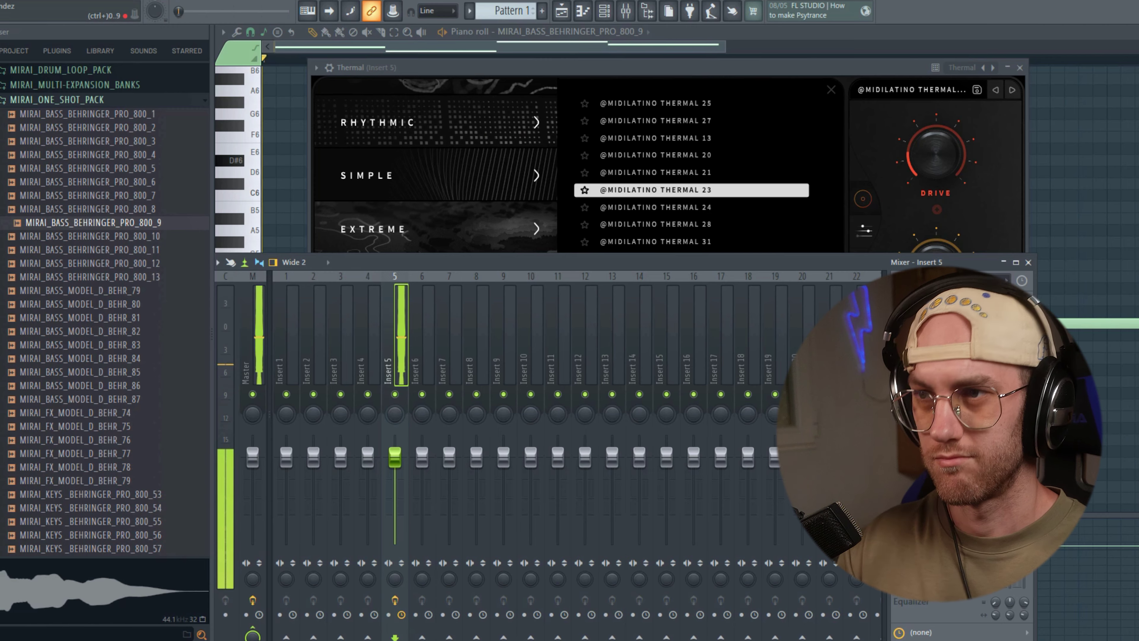
key(F7)
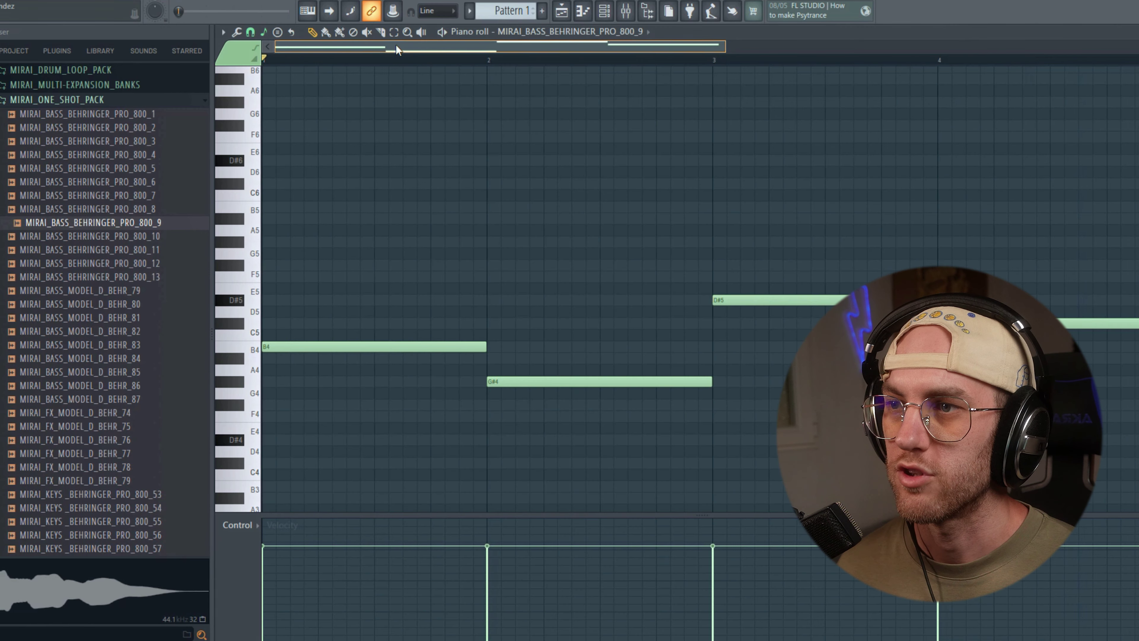
Show the channel rack and audition the keys and lead one-shots in MIRAI_ONE_SHOT_PACK.
click(610, 18)
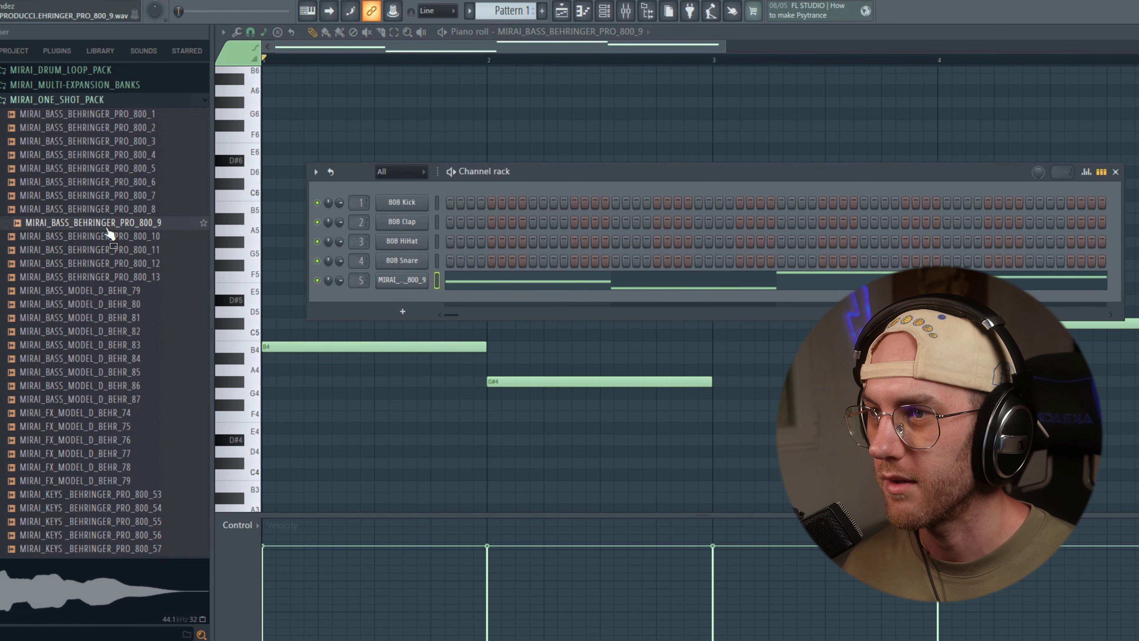
scroll(121, 222, down, 2)
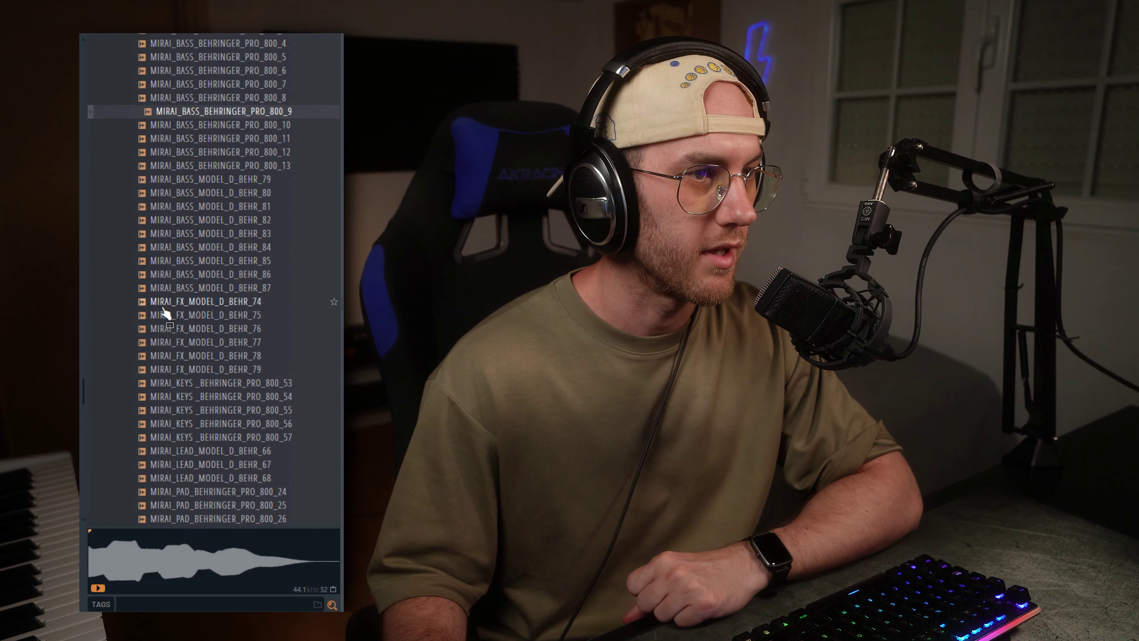
scroll(226, 258, down, 2)
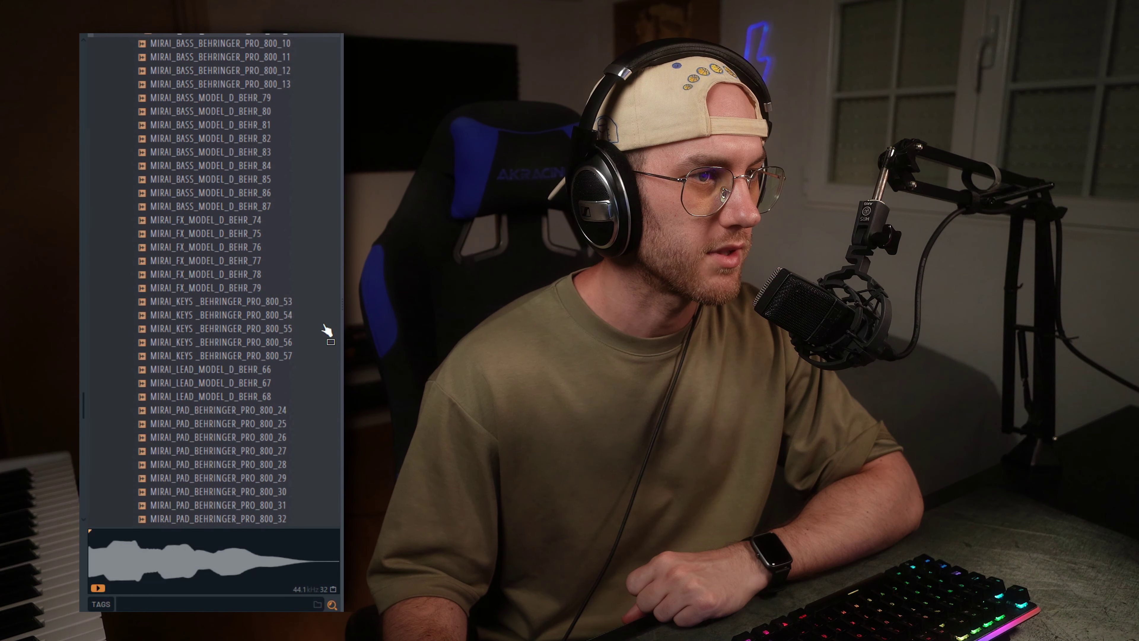
scroll(220, 305, down, 2)
click(234, 237)
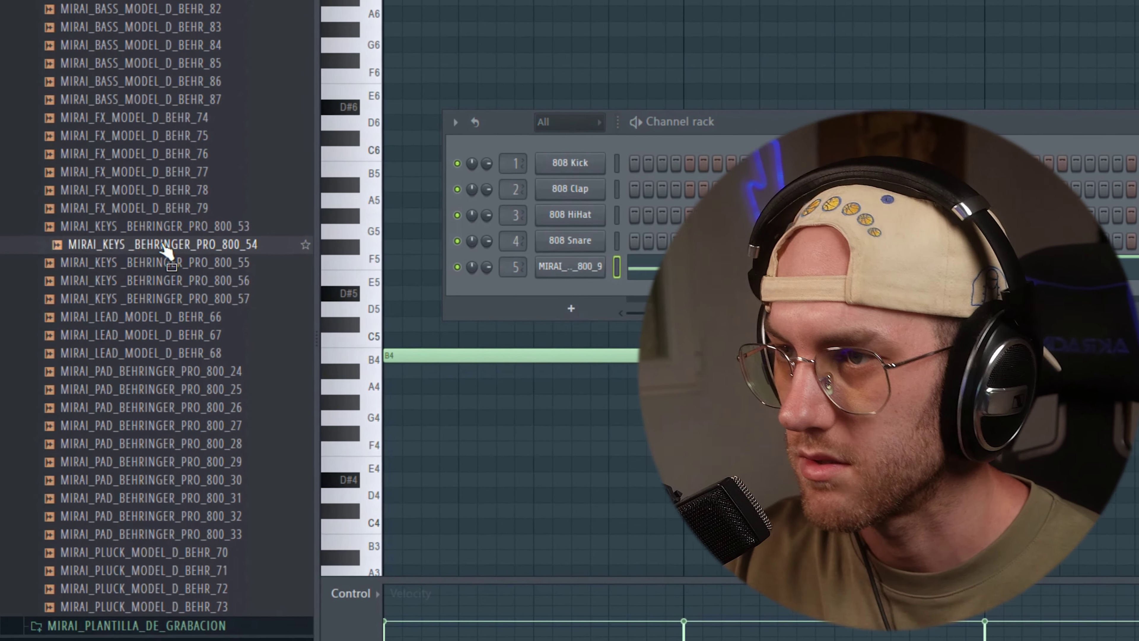
key(Down)
key(Down)
key(Down)
key(Down)
key(Down)
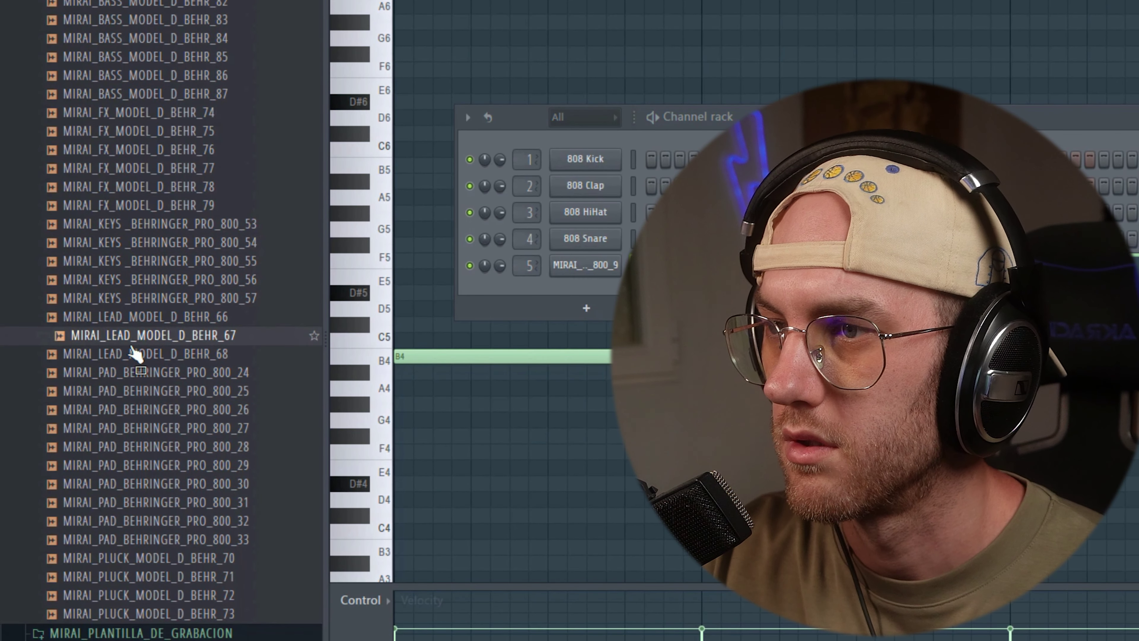
Audition the pad one-shots and add MIRAI_PAD_BEHRINGER_PRO_800_26 to the channel rack as a new channel.
click(150, 391)
scroll(150, 393, down, 2)
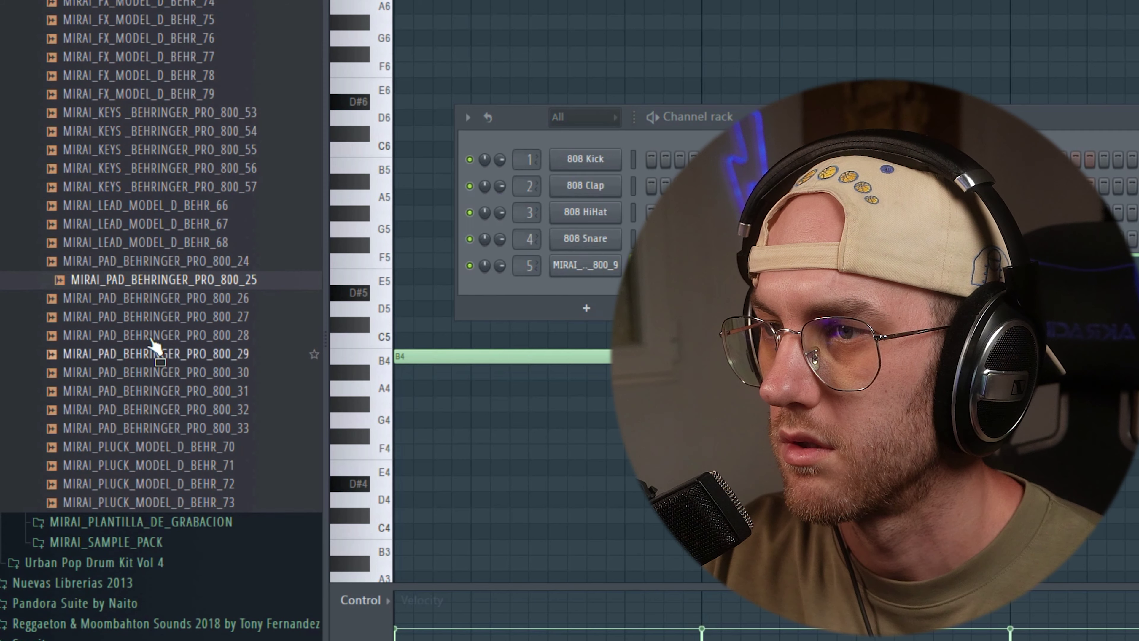
key(Down)
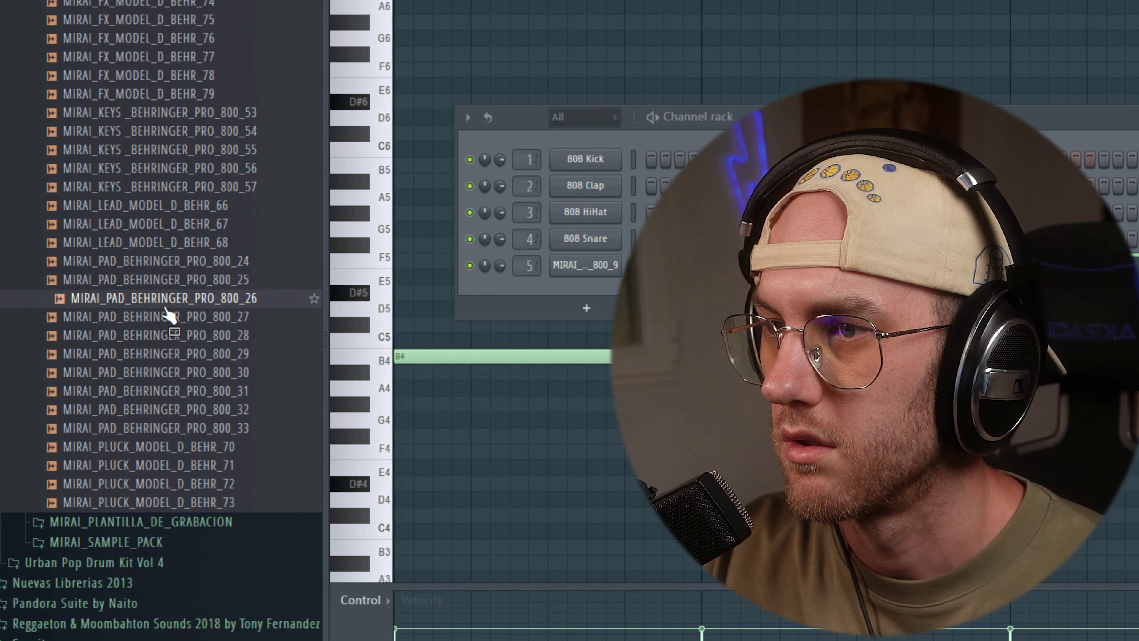
drag(167, 314, 559, 291)
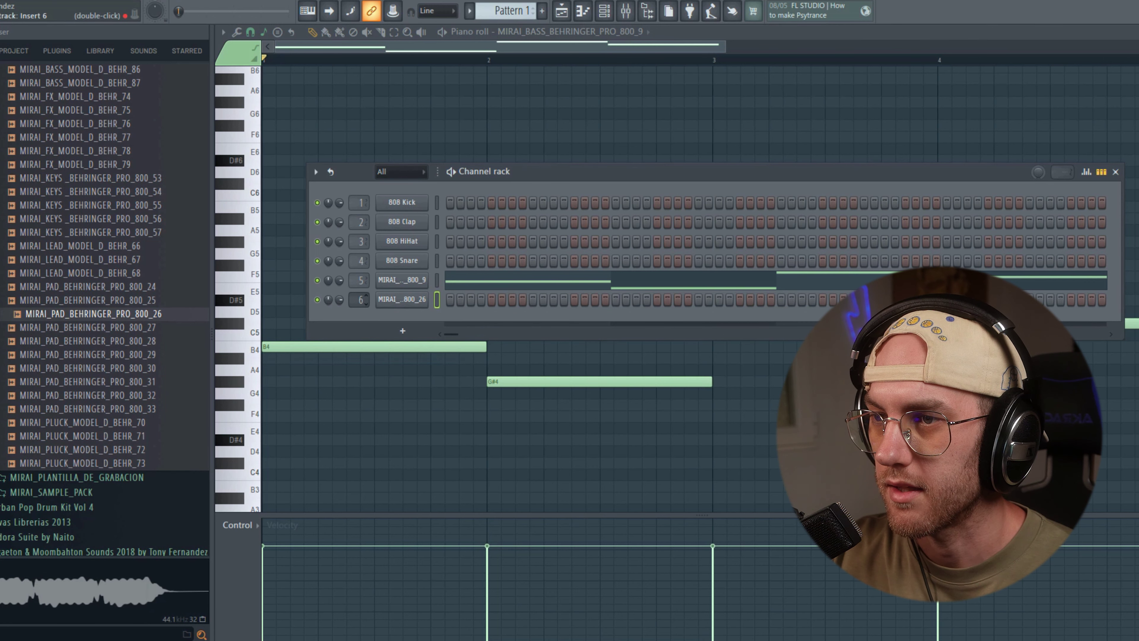
Enable the volume envelope in the channel settings of MIRAI_PAD_BEHRINGER_PRO_800_26.
right_click(415, 304)
click(415, 304)
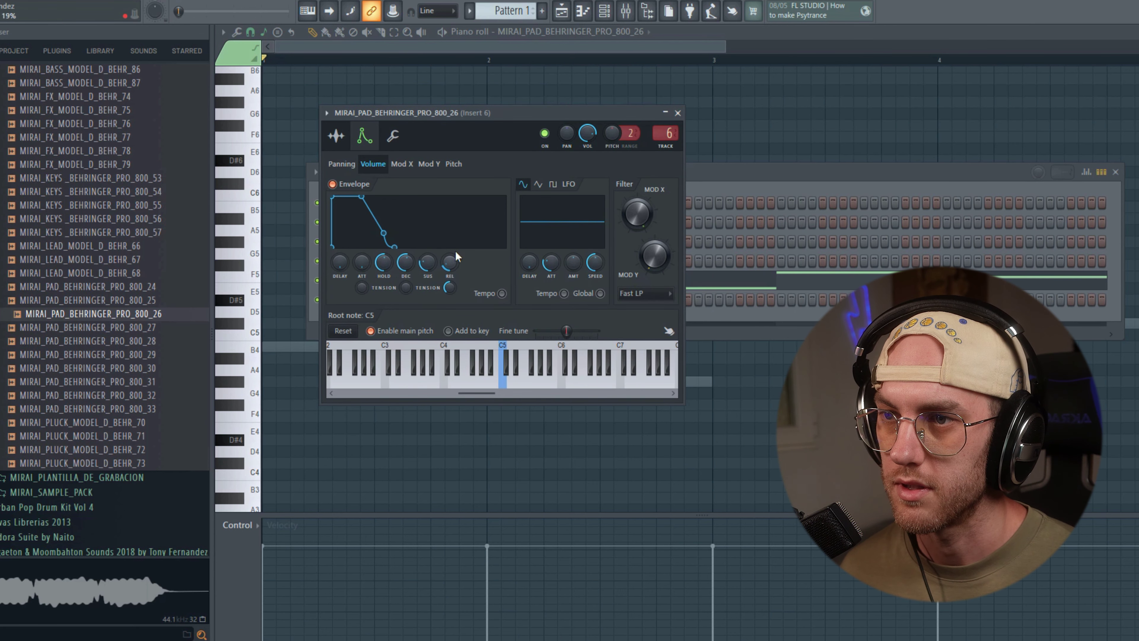
click(678, 113)
Draw a descending quarter-bar melody of A#5, F#5, F5 and D#5 in bar 1 of the pad's piano roll and play it.
right_click(430, 294)
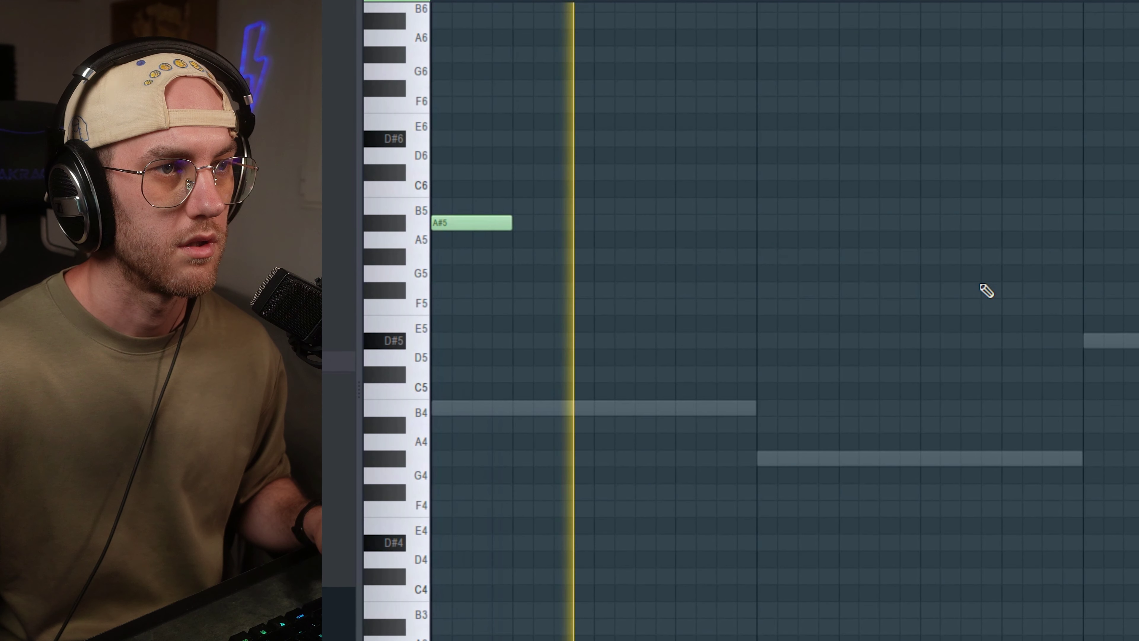
key(space)
click(525, 290)
click(606, 307)
key(space)
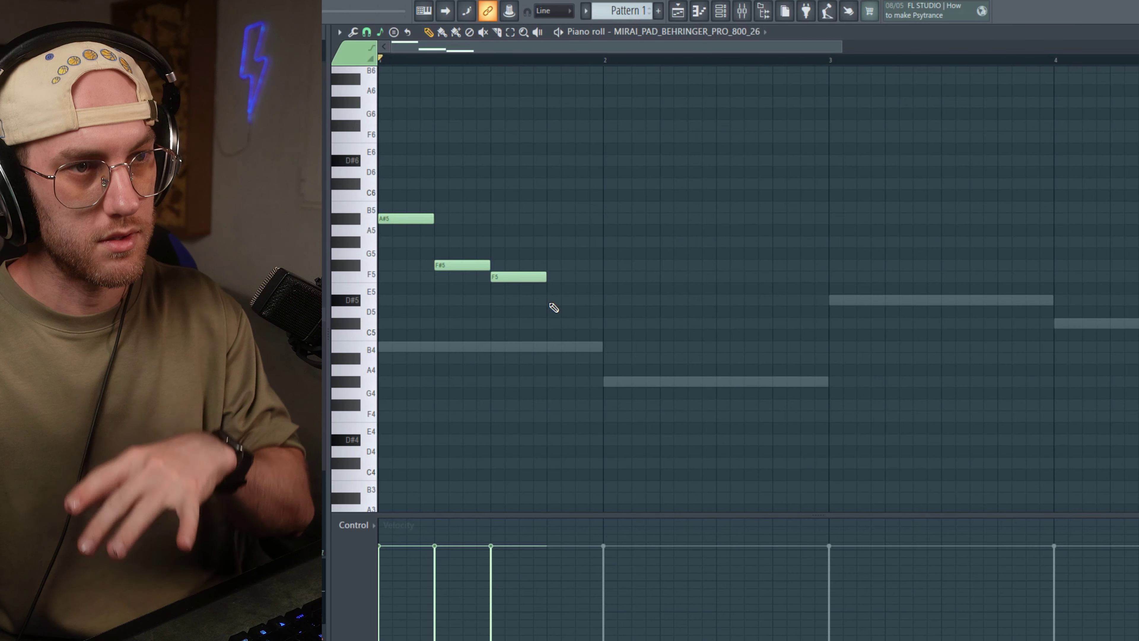
click(579, 300)
key(space)
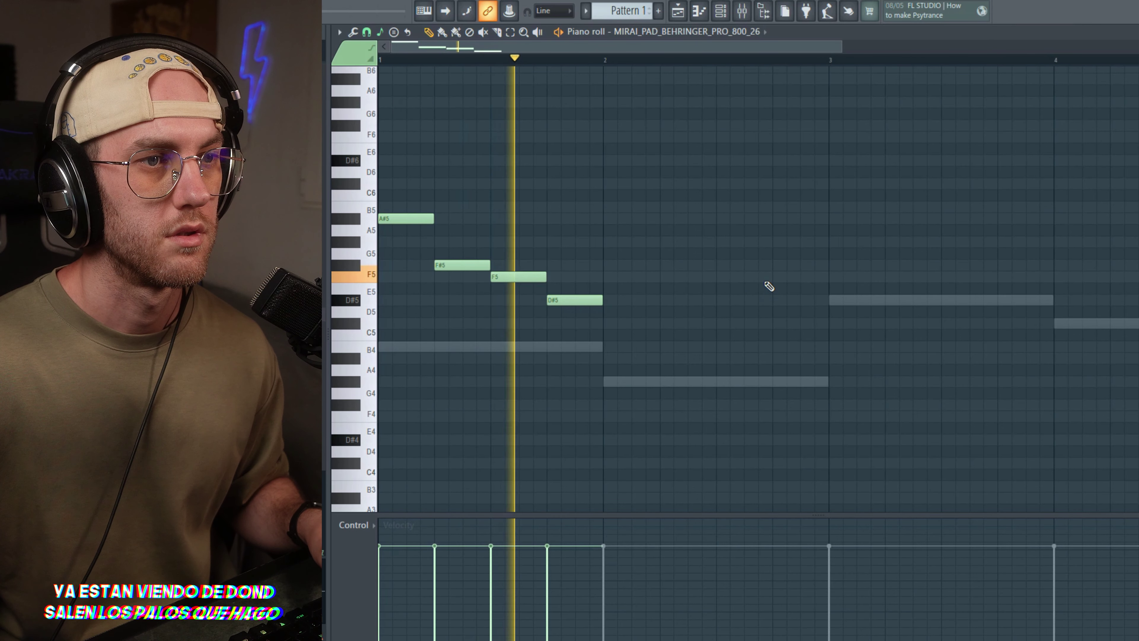
key(space)
Duplicate the four pad notes into bar 2 with F#5 as the last note, and copy both bars to bars 3 and 4.
key(ctrl+a)
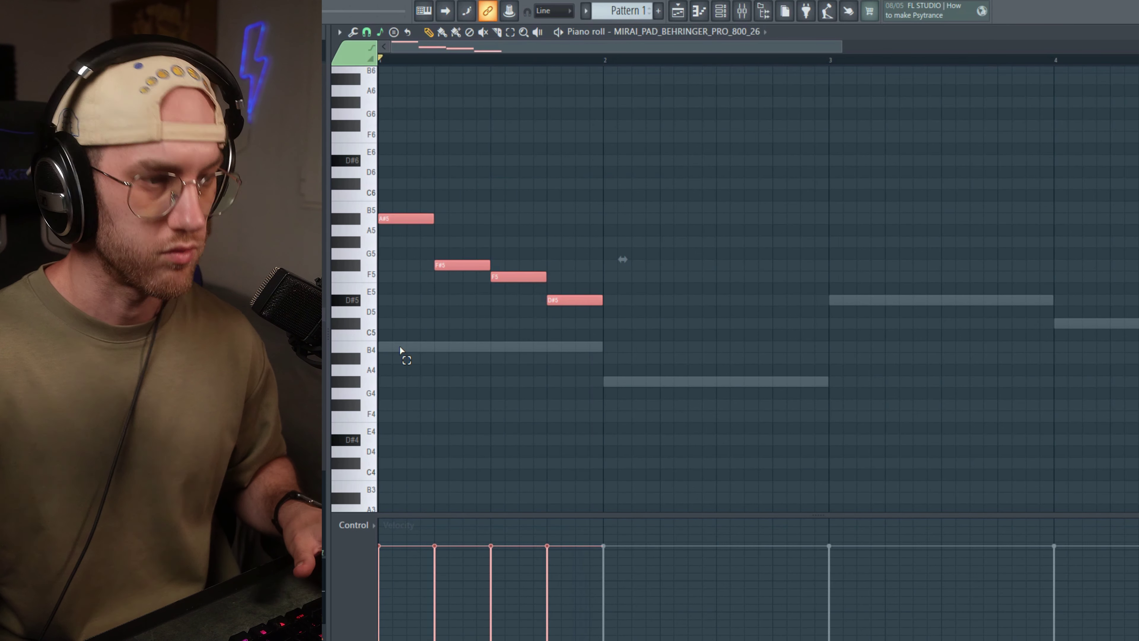
drag(392, 218, 406, 217)
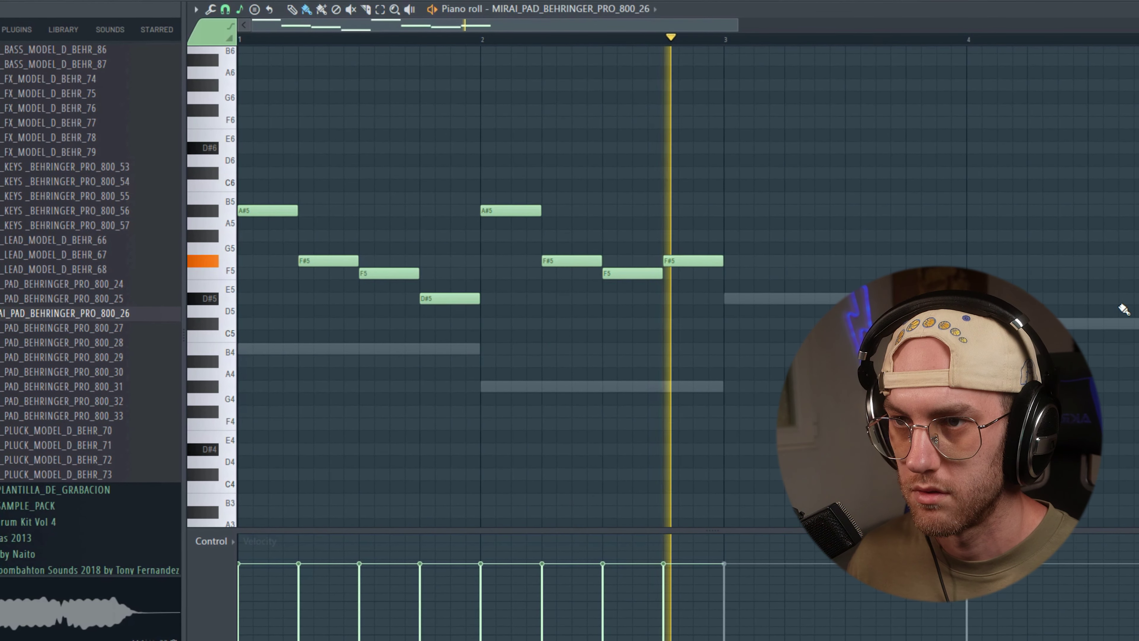
drag(813, 115, 224, 403)
key(space)
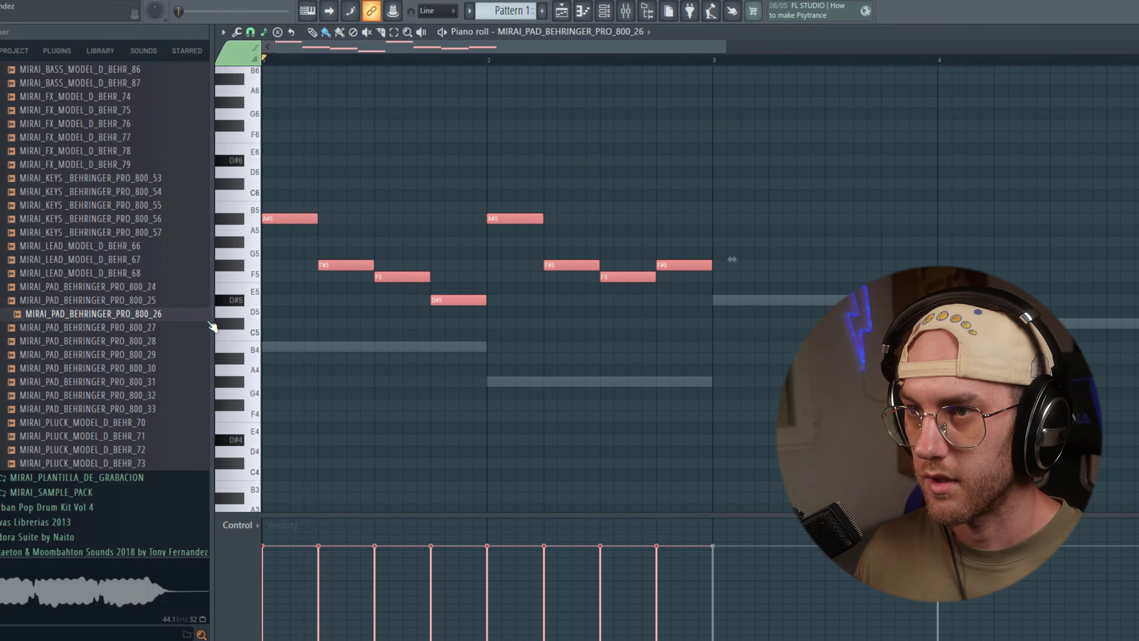
drag(288, 219, 718, 221)
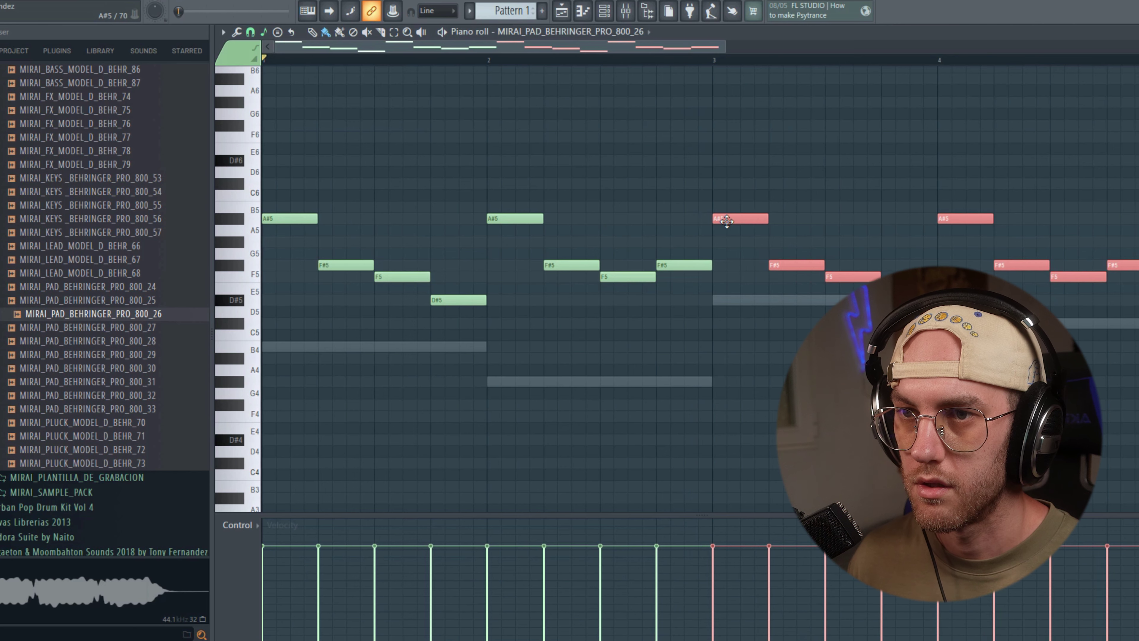
Raise the third pad note of bar 4 to G#5 and the bar's last note four semitones to A#5.
click(999, 193)
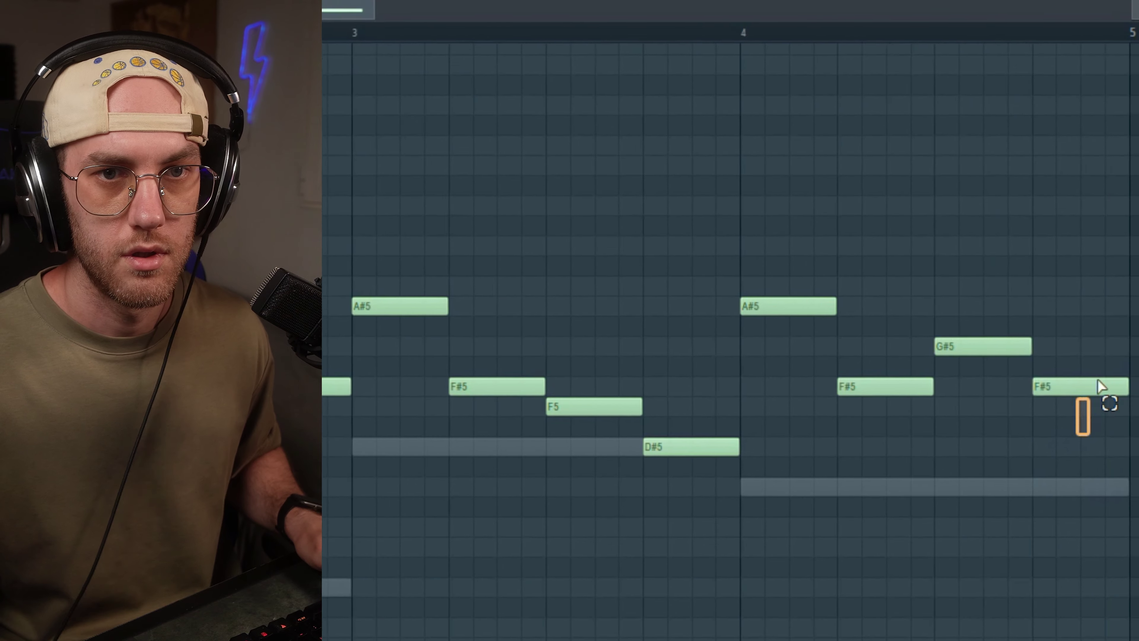
click(1130, 263)
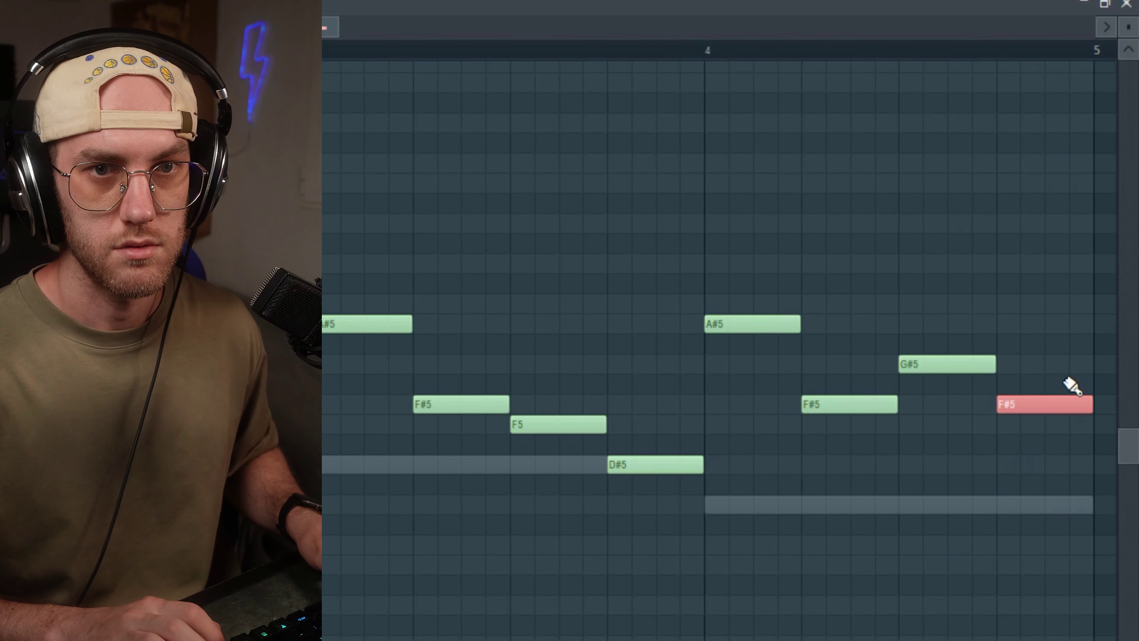
key(shift+Up)
key(shift+Up)
key(shift+Up)
key(shift+Up)
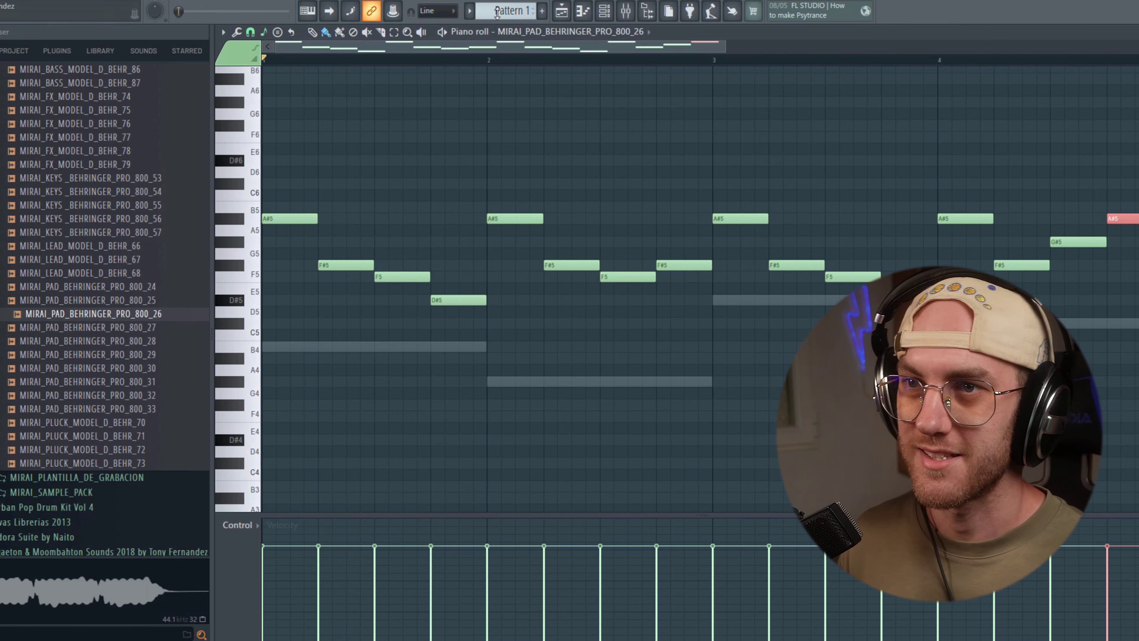
click(627, 10)
drag(582, 259, 583, 131)
click(892, 175)
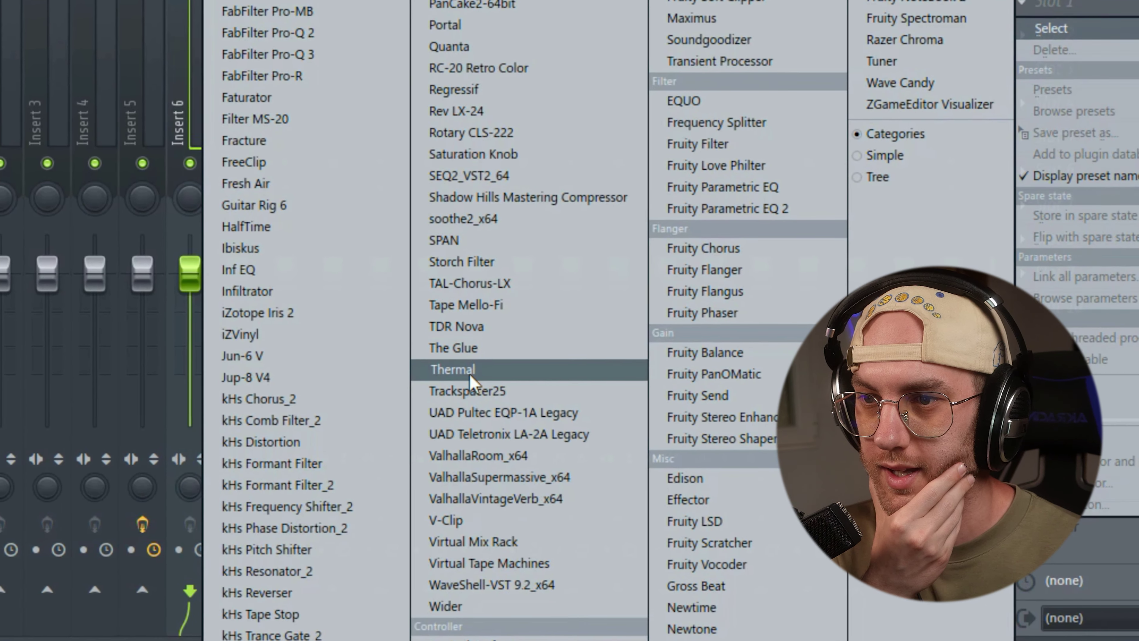
click(470, 377)
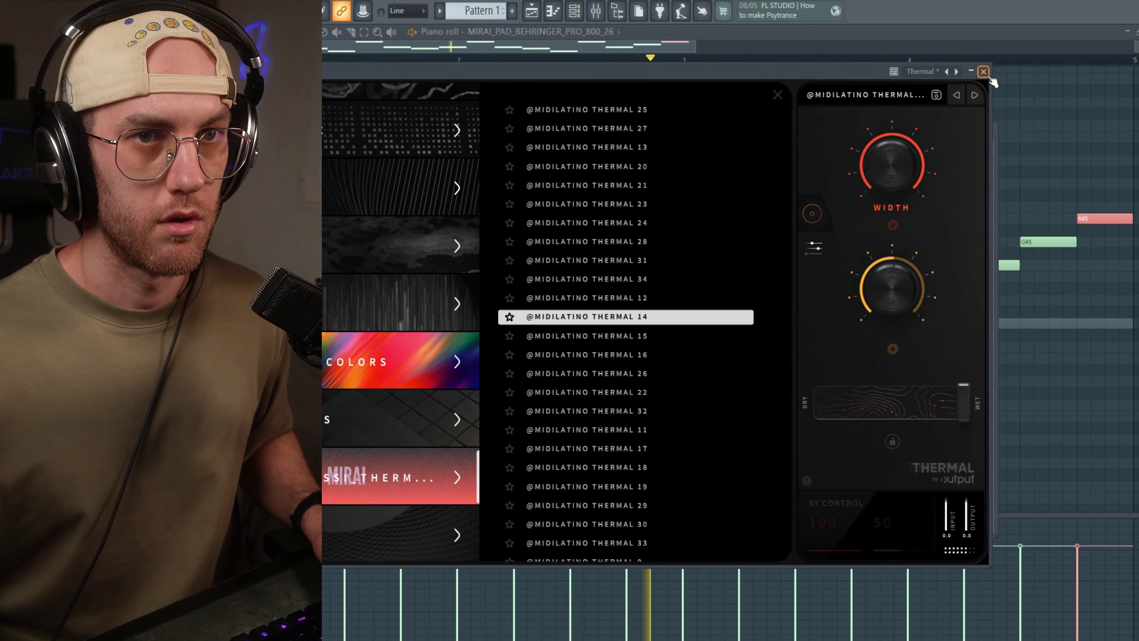
click(984, 72)
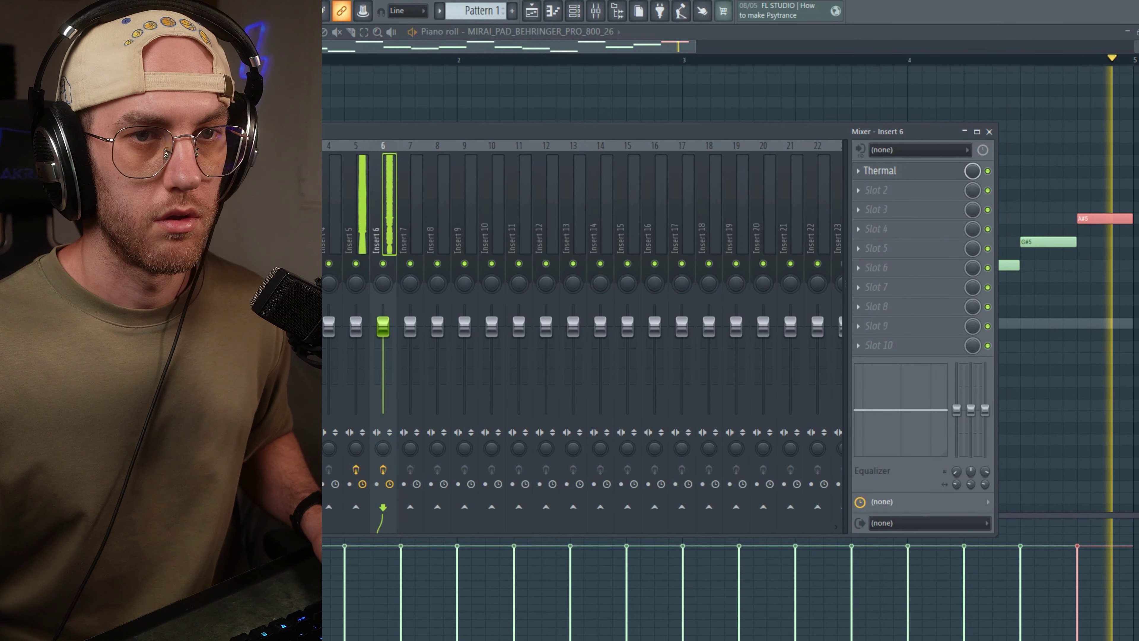
Add ValhallaVintageVerb after Thermal on Insert 6 with 34.8 % mix, 39.19 ms predelay and 210 Hz low cut, and lower the insert's volume to -2.5.
click(859, 190)
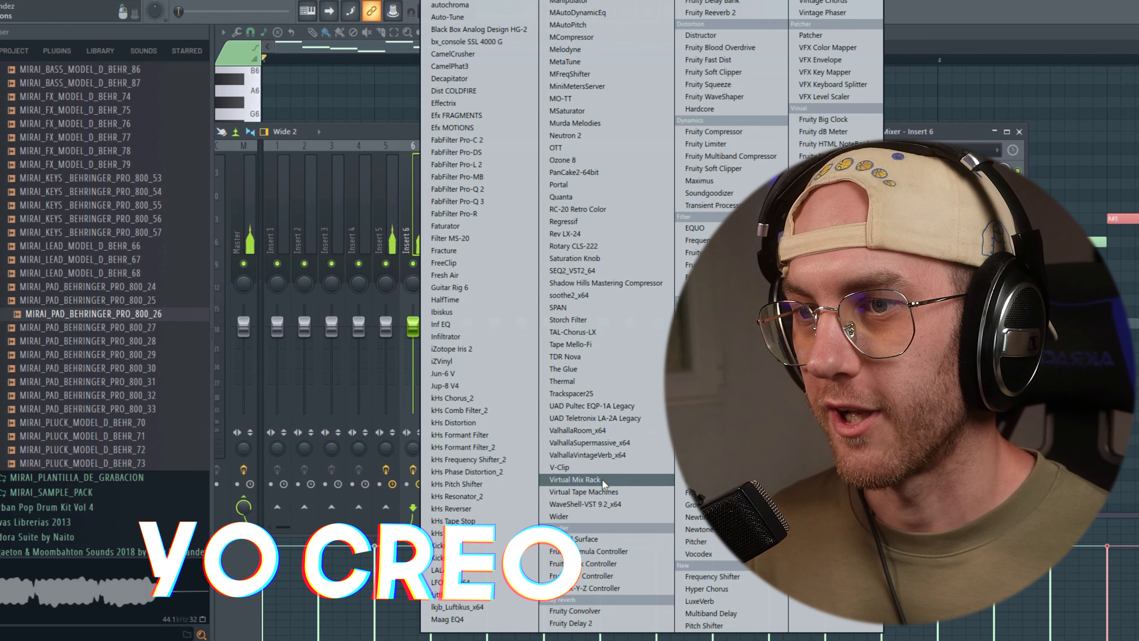
click(590, 444)
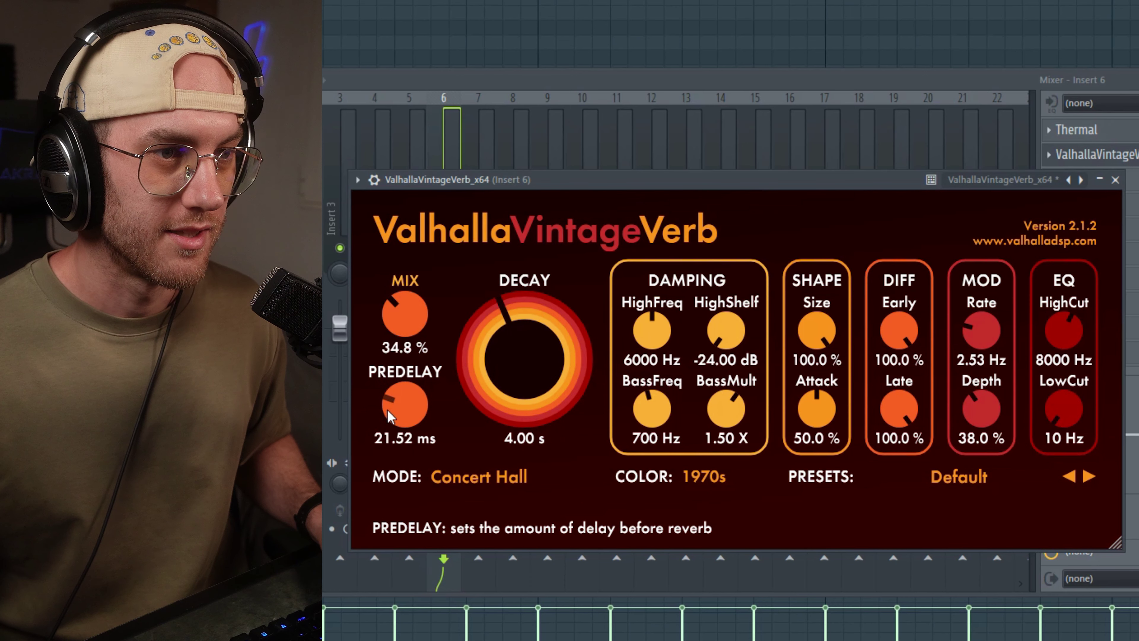
drag(405, 403, 405, 390)
drag(1070, 418, 1071, 402)
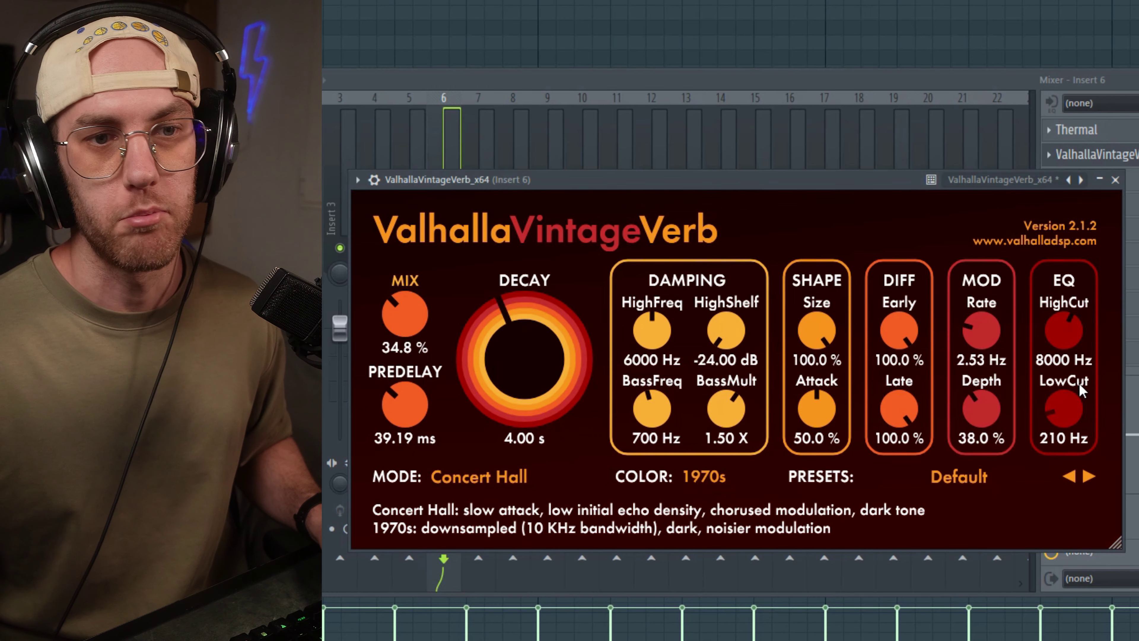
drag(1079, 343, 1083, 365)
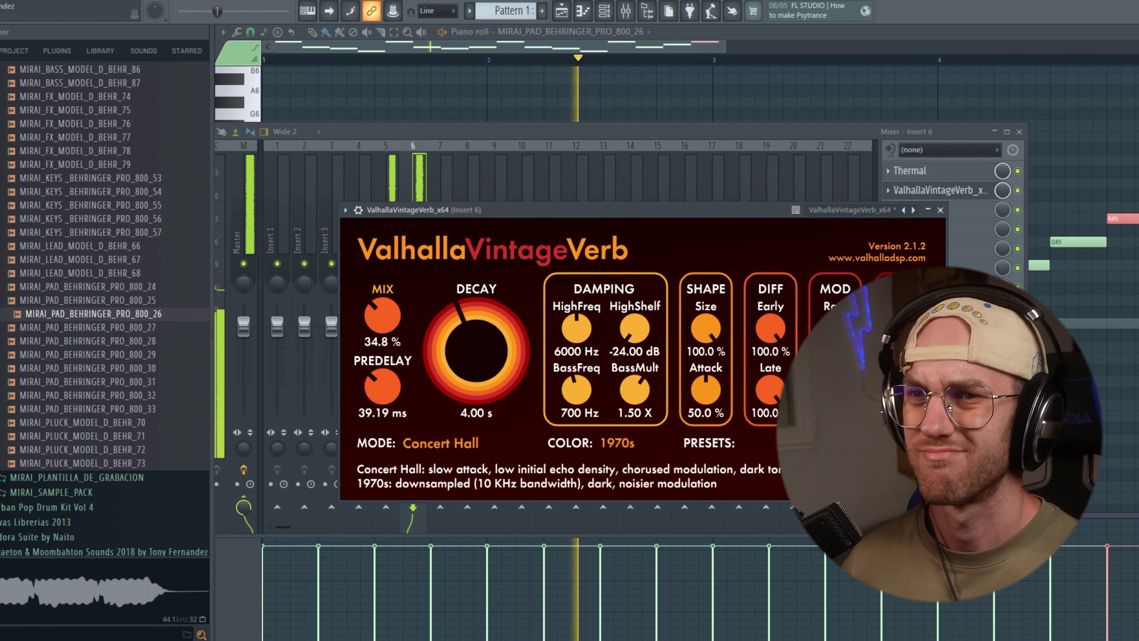
click(940, 190)
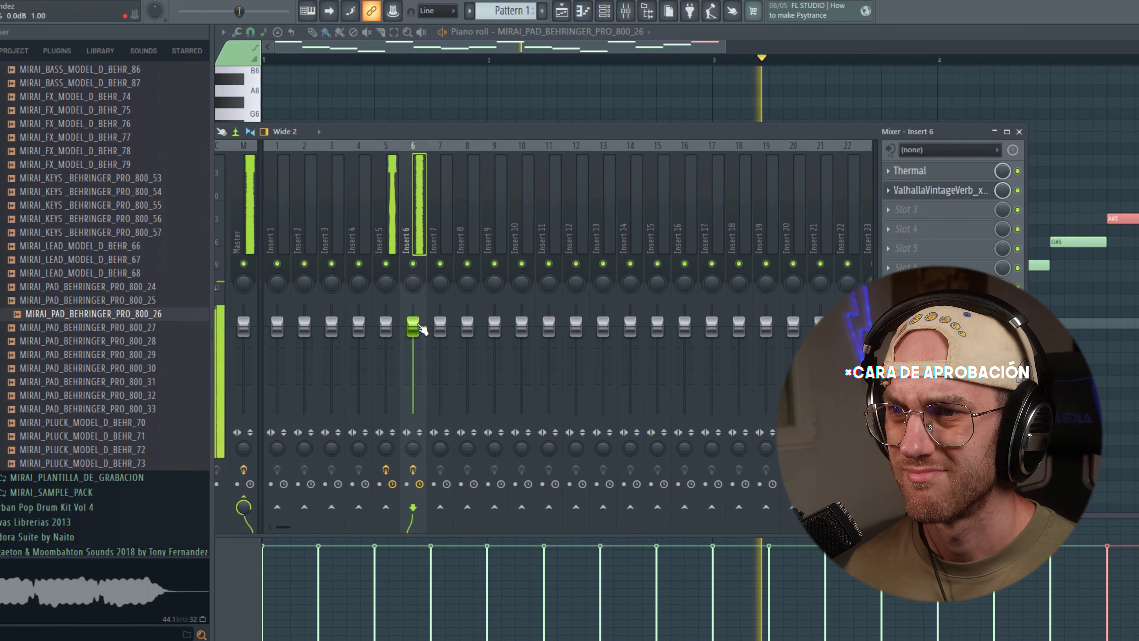
drag(412, 327, 413, 336)
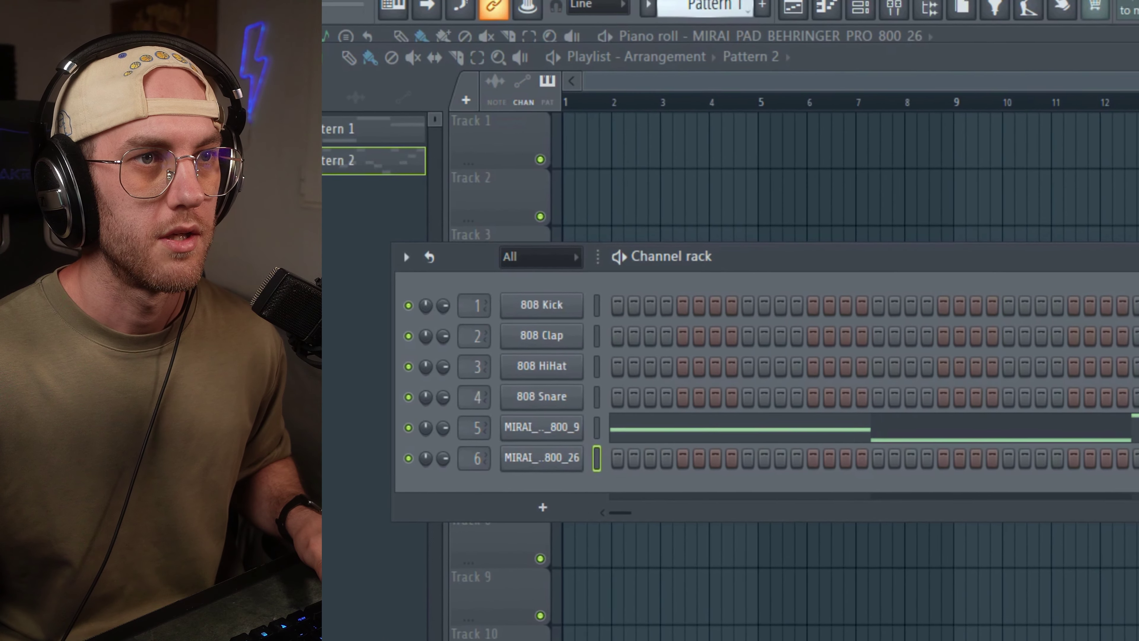
Arrange Pattern 2 on Track 2 starting at bar 2 and Pattern 1 on Track 1 starting at bar 6.
click(381, 135)
click(802, 157)
drag(802, 157, 658, 183)
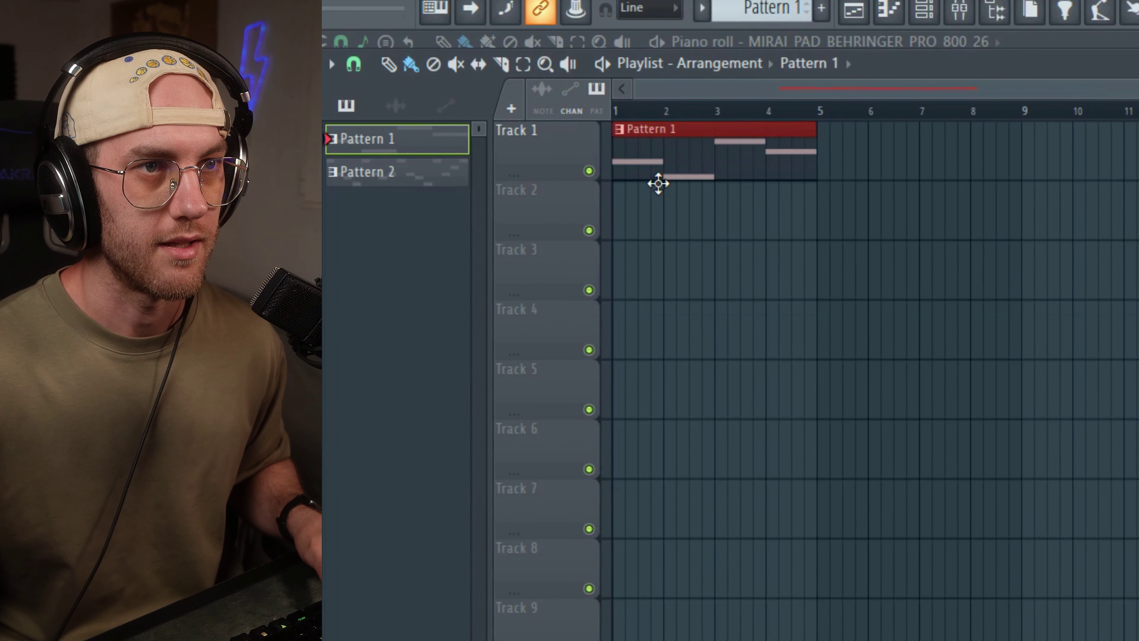
click(740, 211)
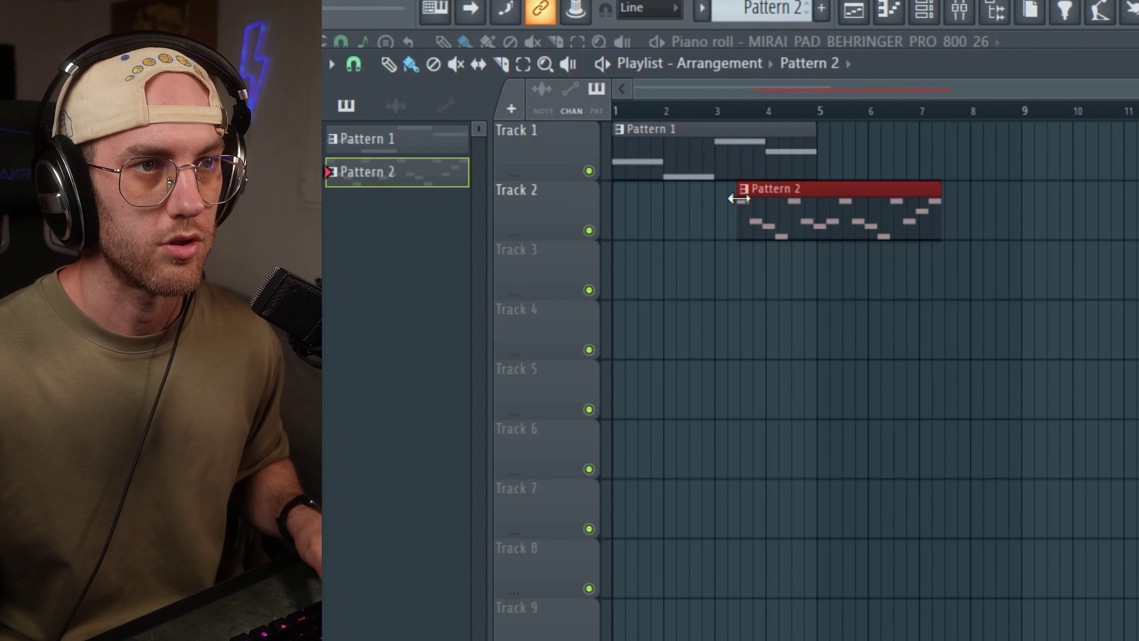
drag(674, 145, 871, 157)
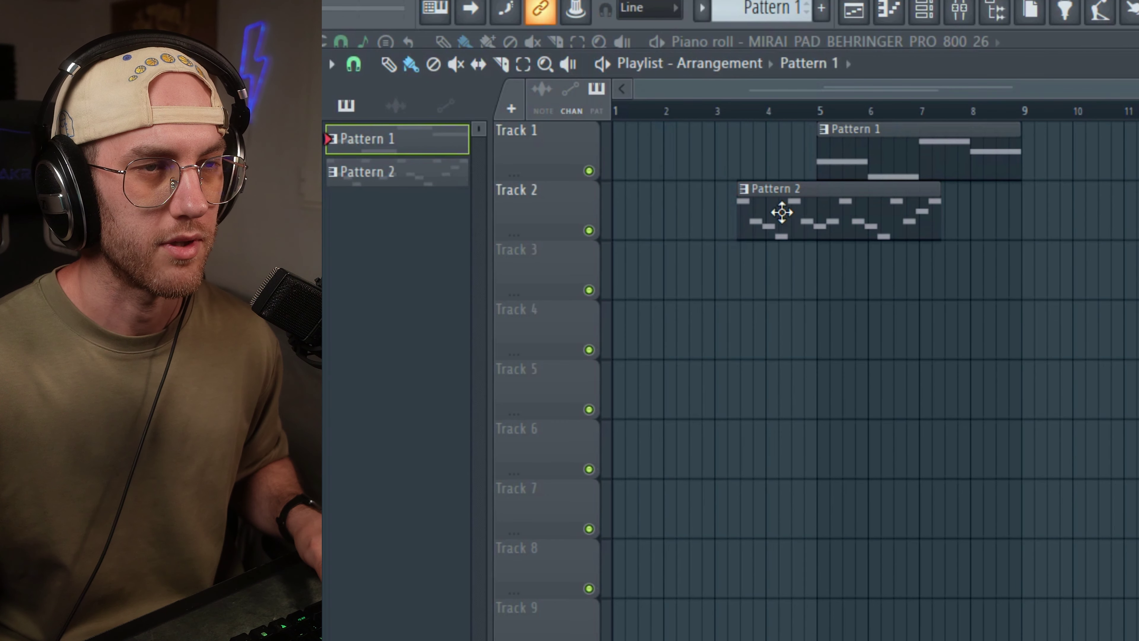
drag(781, 214, 694, 223)
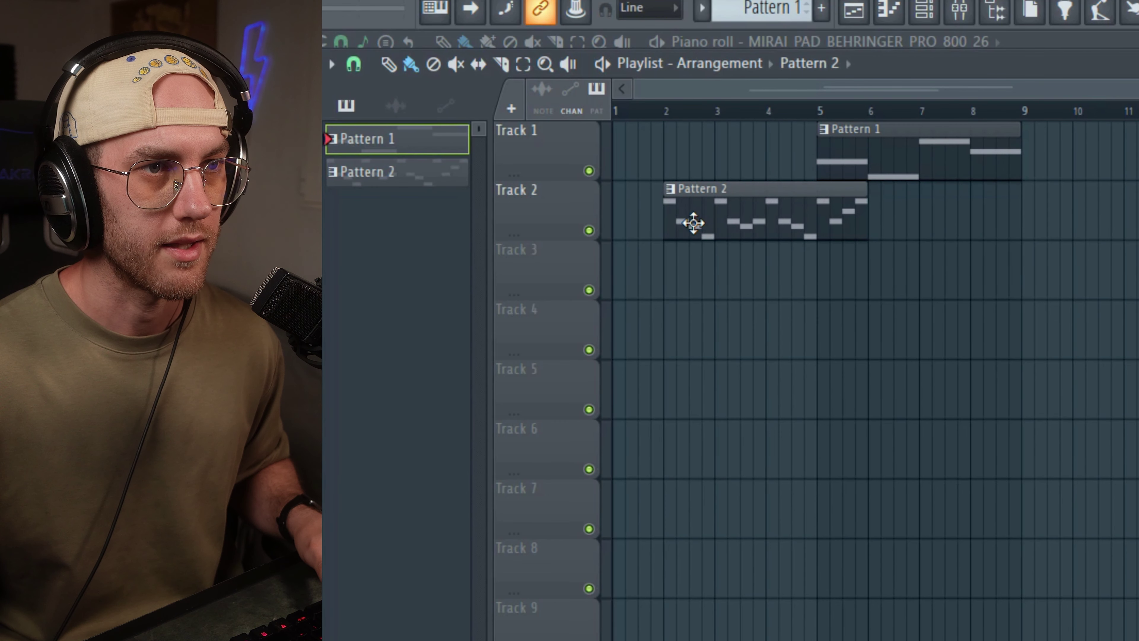
drag(857, 153, 909, 158)
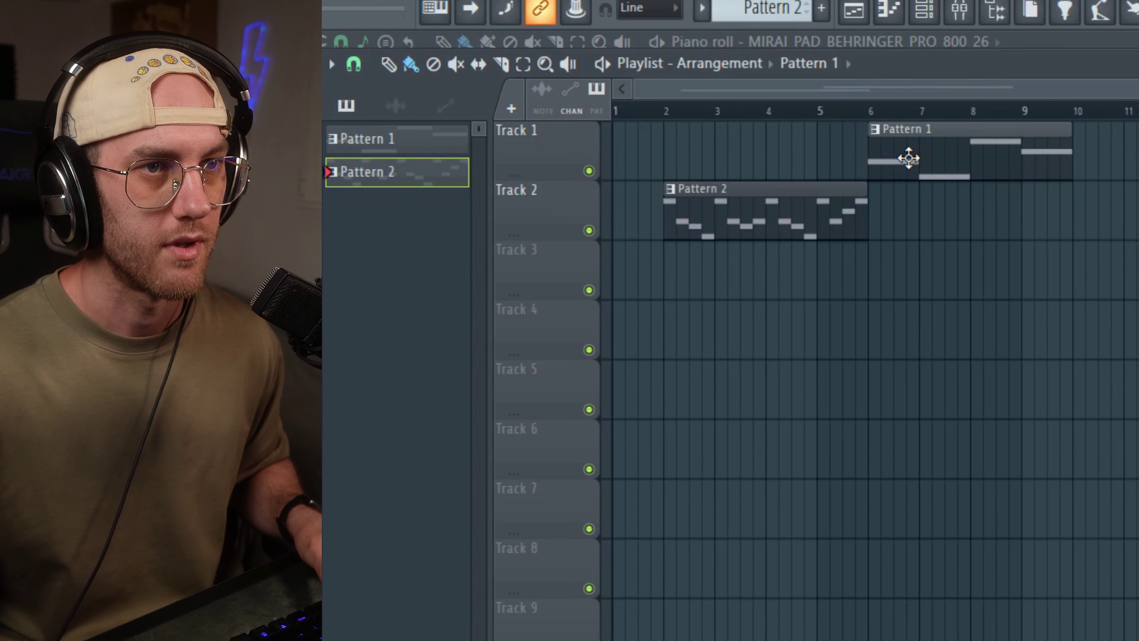
Set the playlist snap to 1/4 beat and place a second Pattern 1 clip on Track 1 starting at bar 10.
click(354, 64)
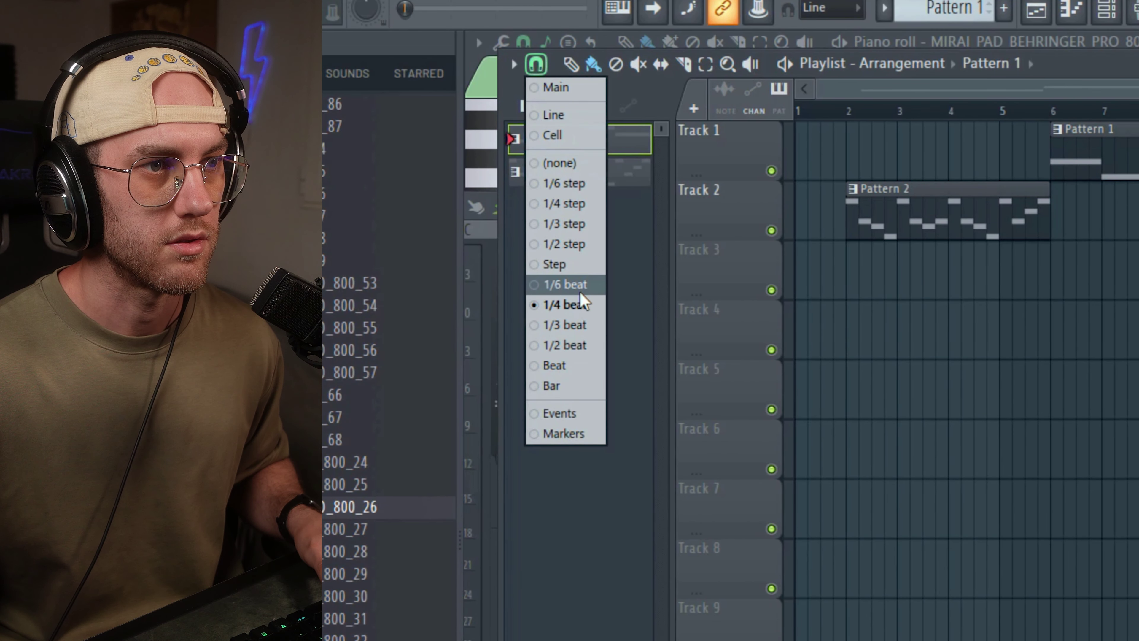
click(578, 305)
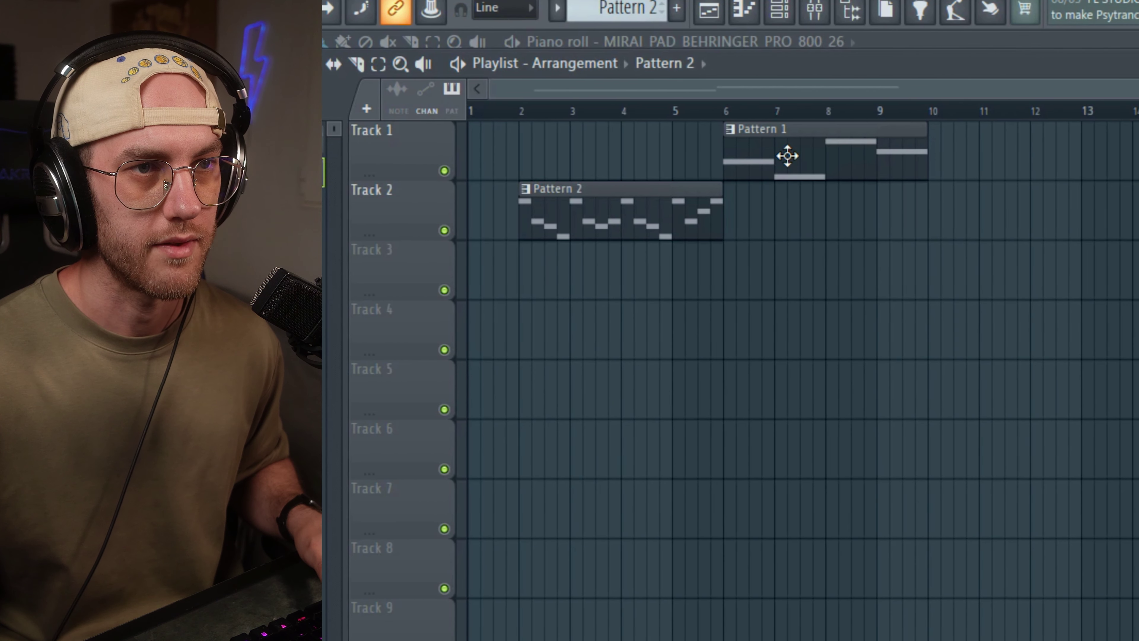
click(953, 153)
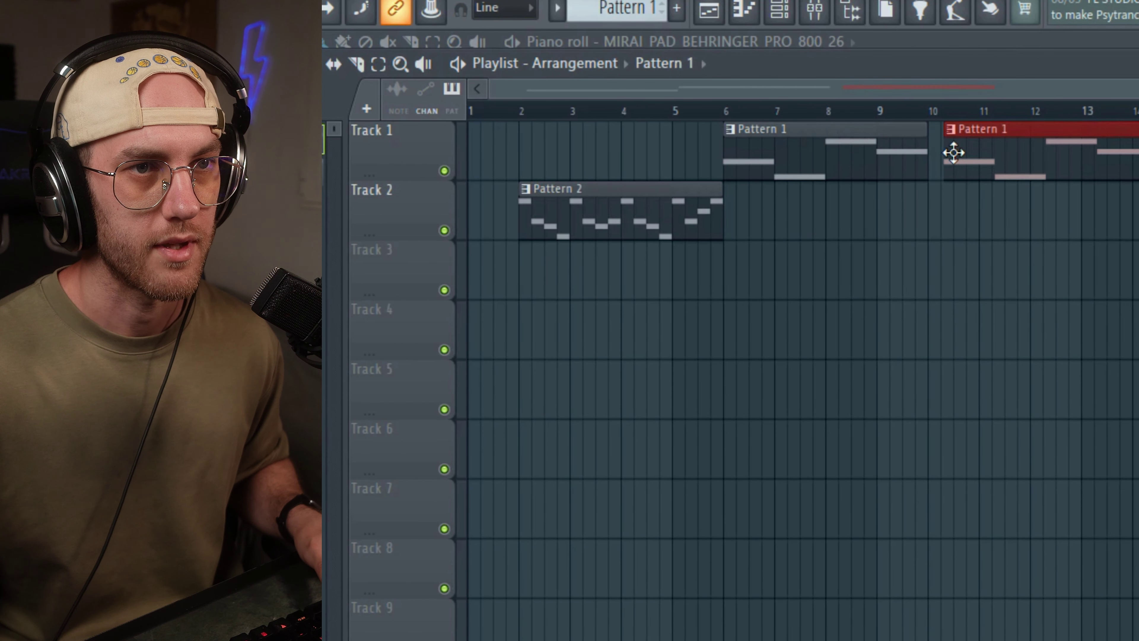
drag(988, 150, 983, 150)
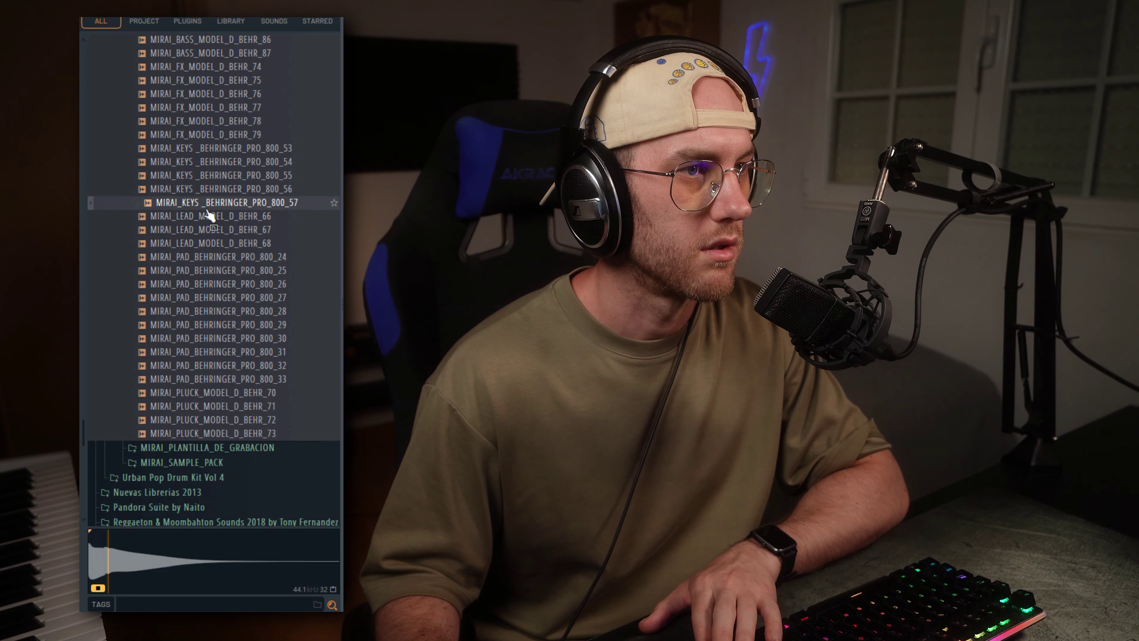
Place the MIRAI_KEYS _BEHRINGER_PRO_800_54 sample on Track 4 at bar 2 and stretch it to about the middle of bar 6.
scroll(215, 242, up, 5)
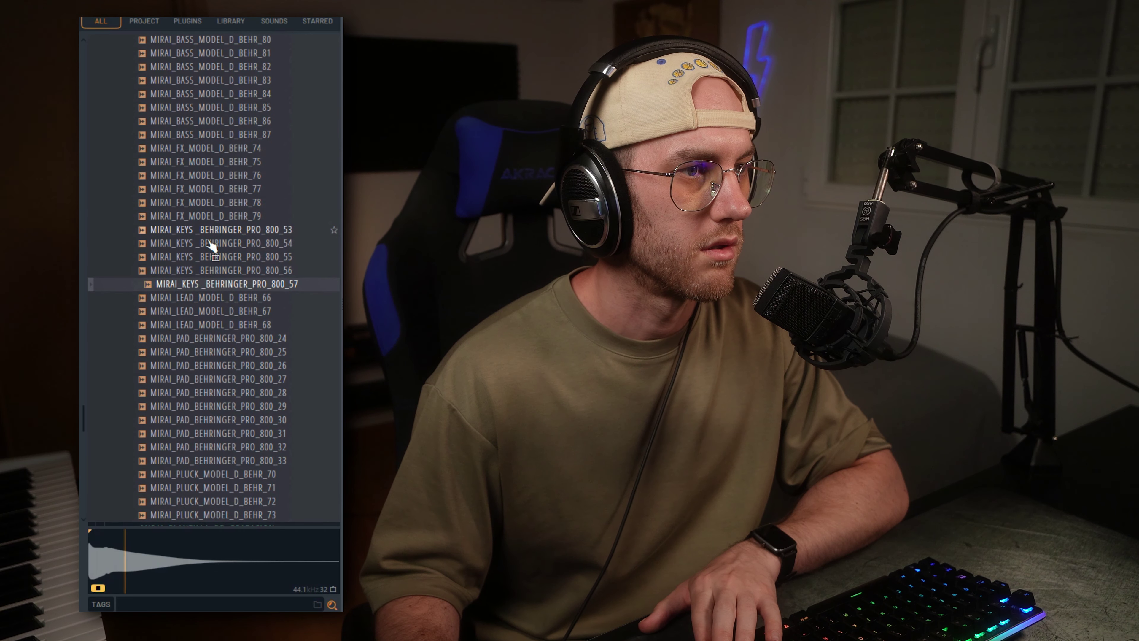
click(230, 248)
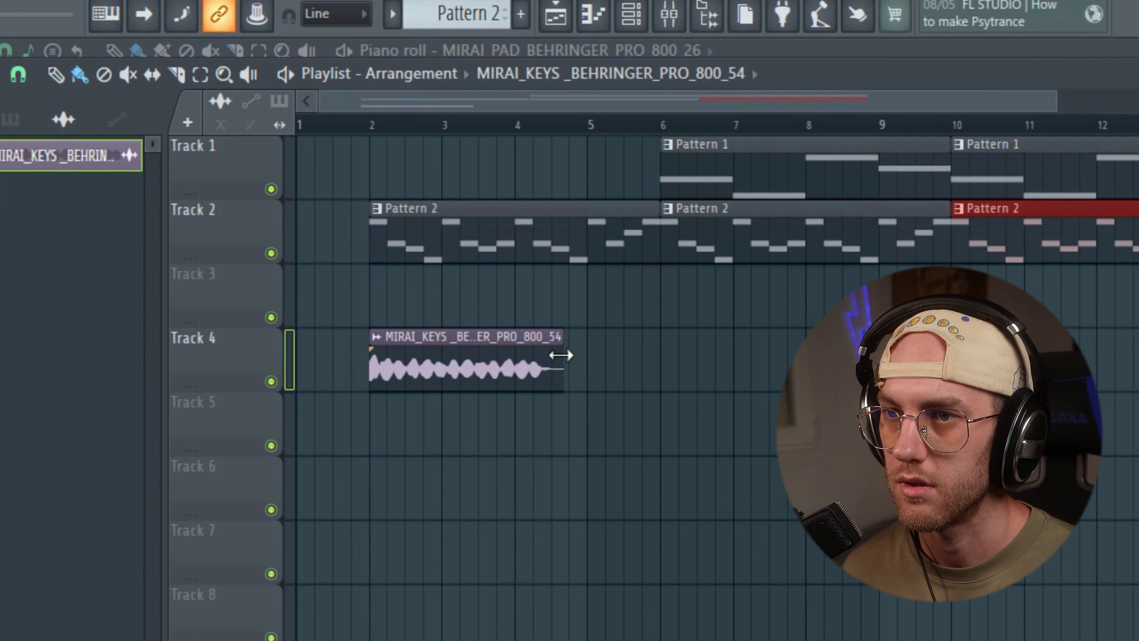
drag(561, 355, 699, 399)
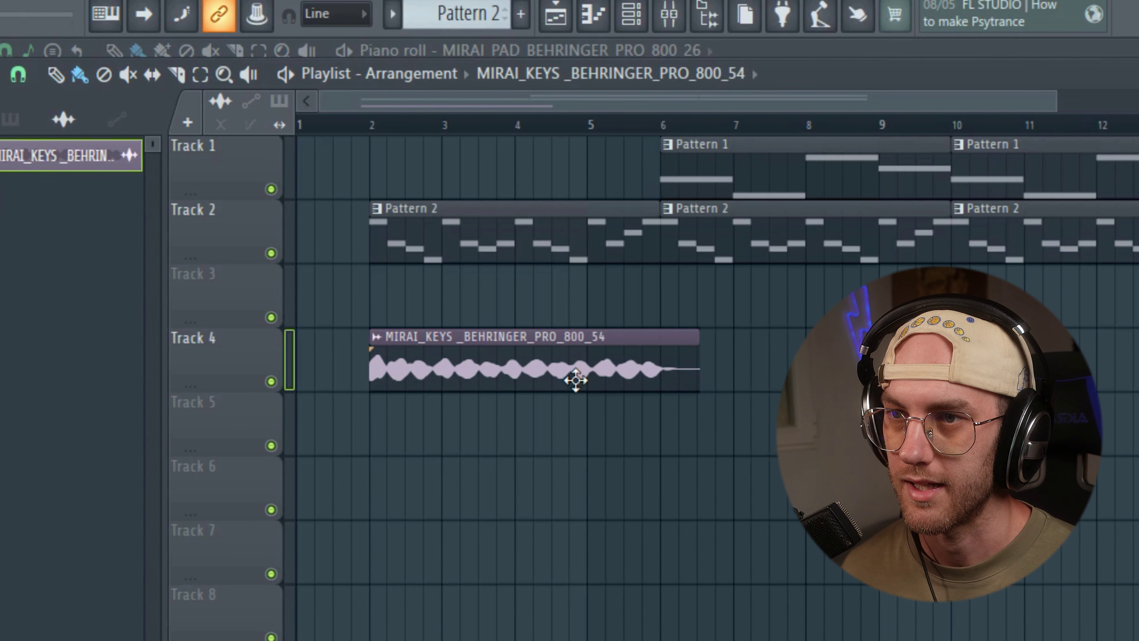
Open the keys audio clip's settings and adjust its time-stretching pitch to fit the key of the beat.
double_click(522, 359)
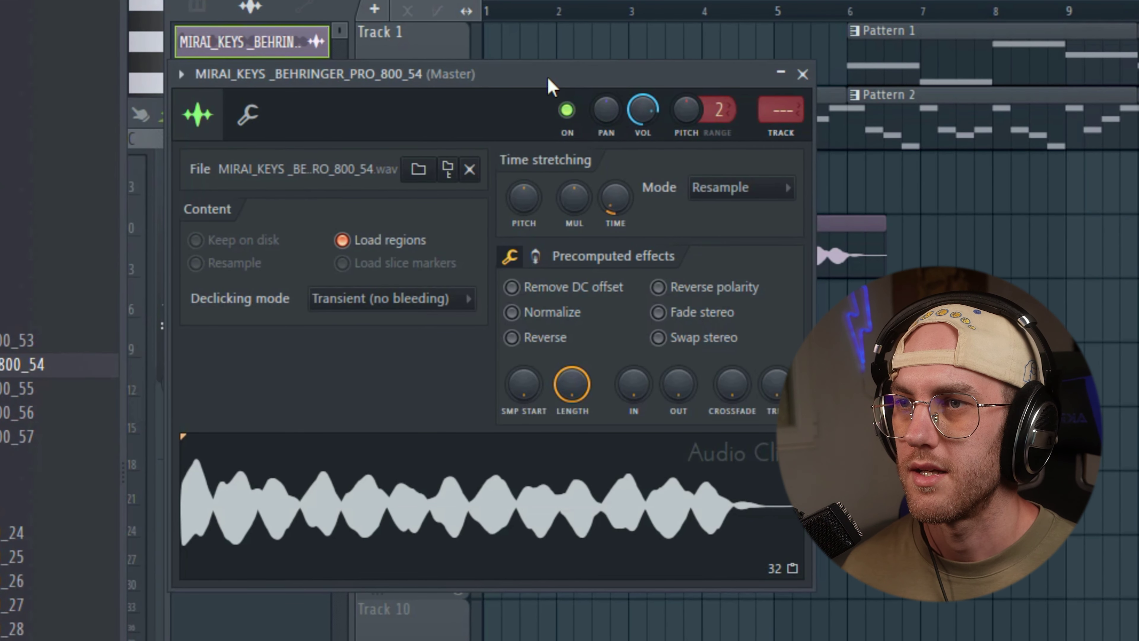
drag(551, 85, 998, 316)
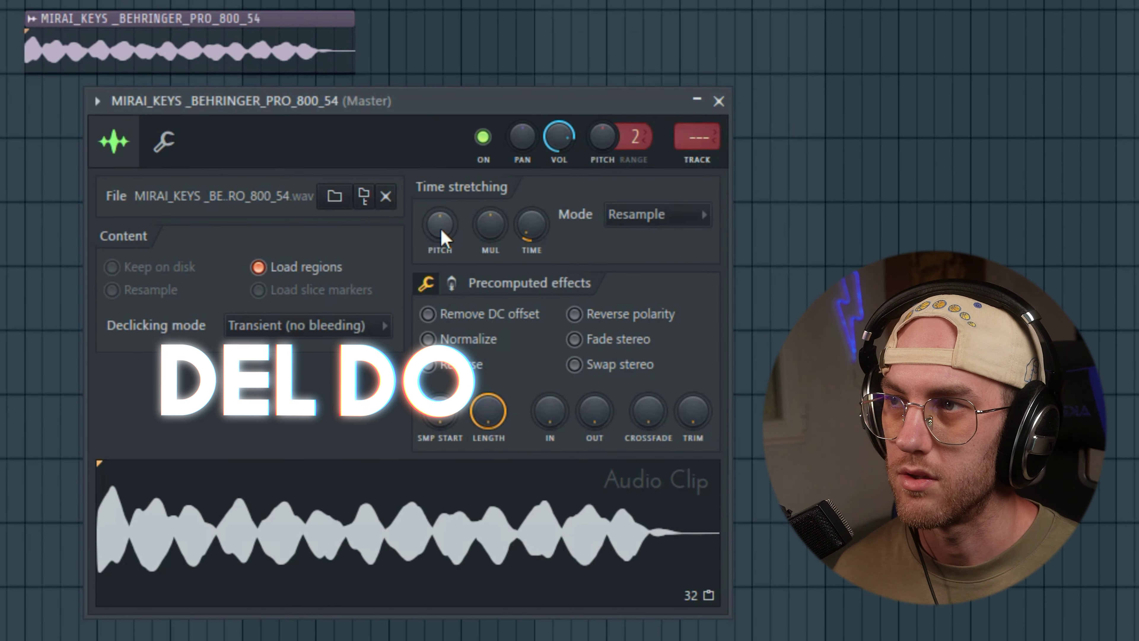
drag(442, 235, 442, 243)
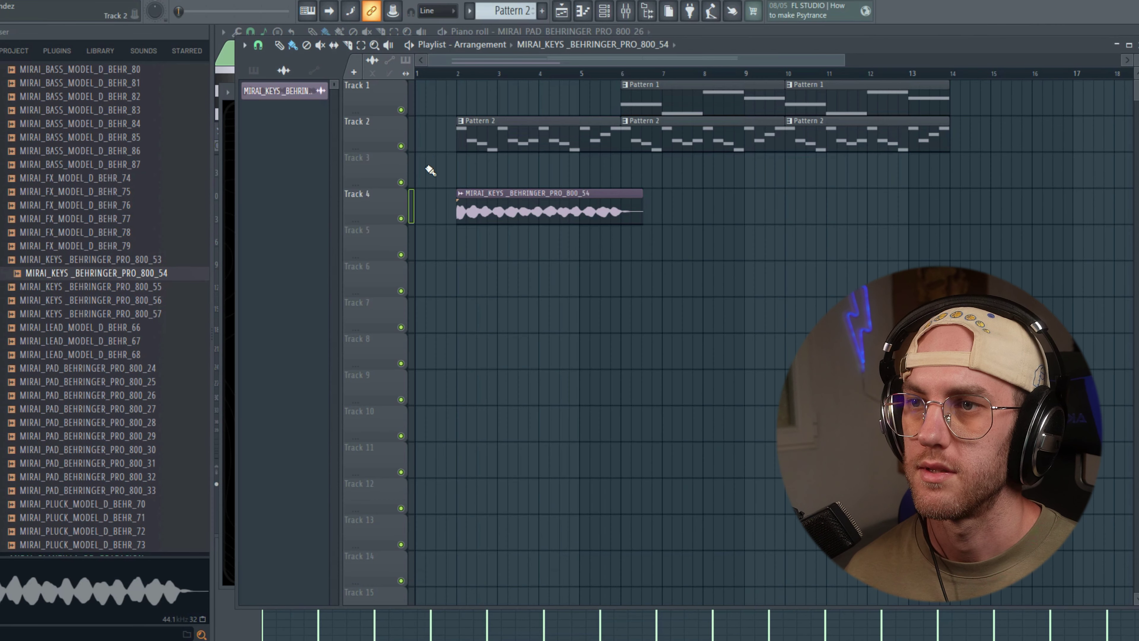
click(493, 193)
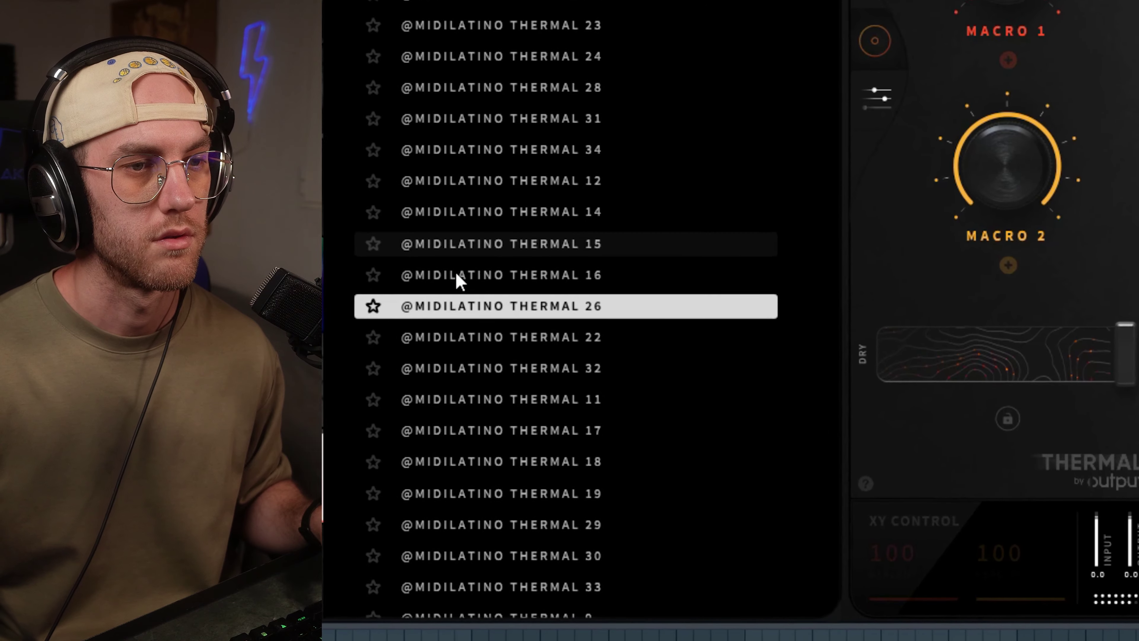
click(466, 462)
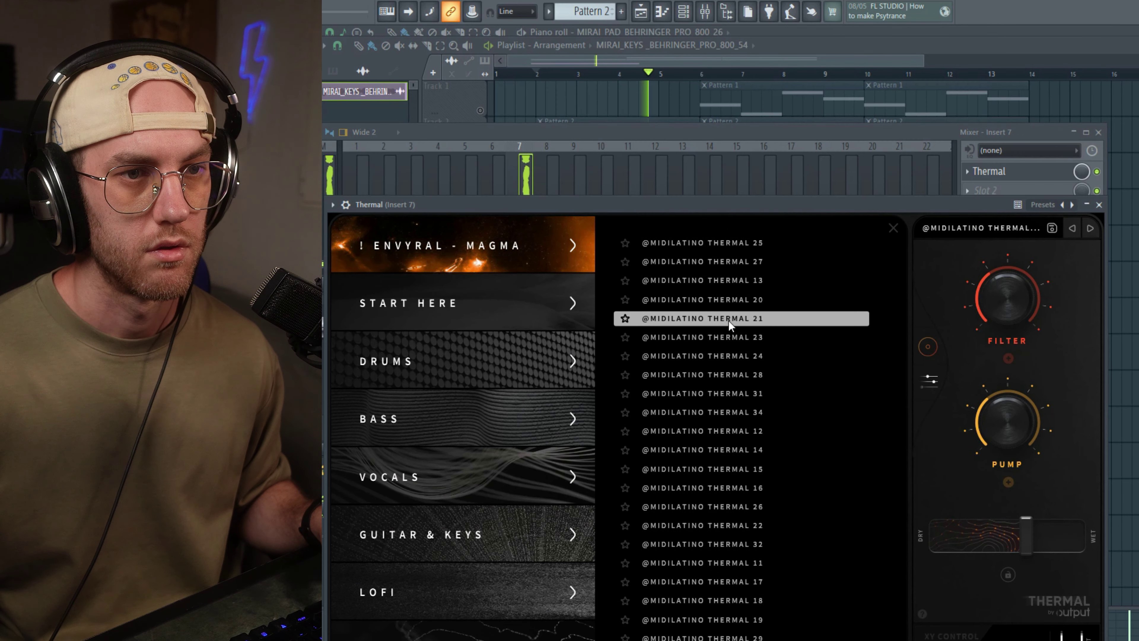
click(736, 268)
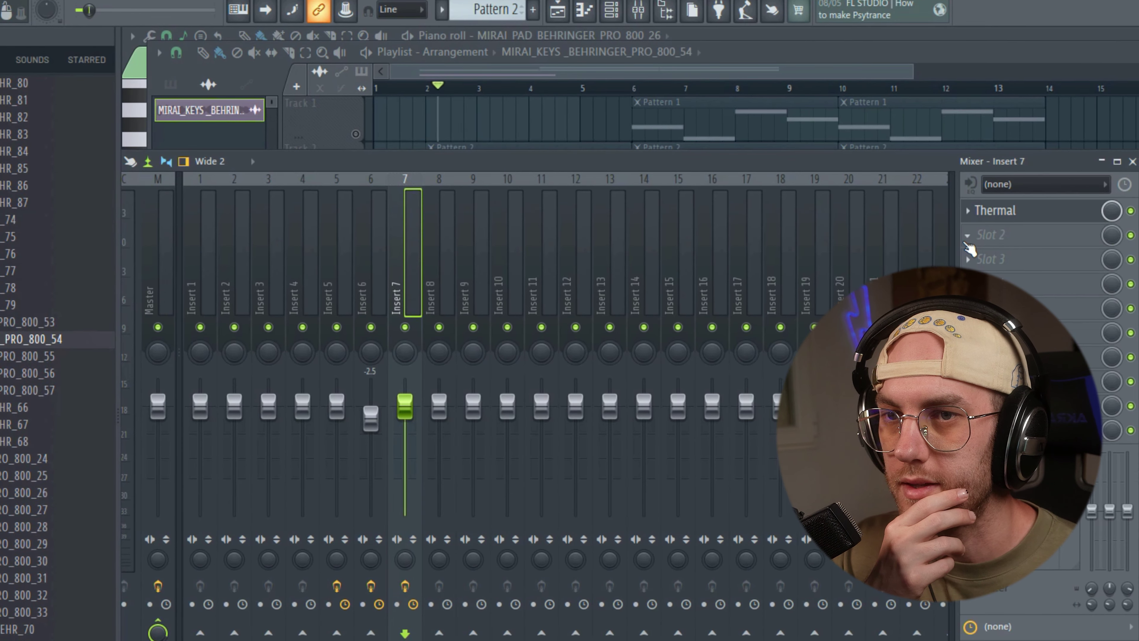
Open the effect selection for slot 2 of Insert 7.
click(993, 236)
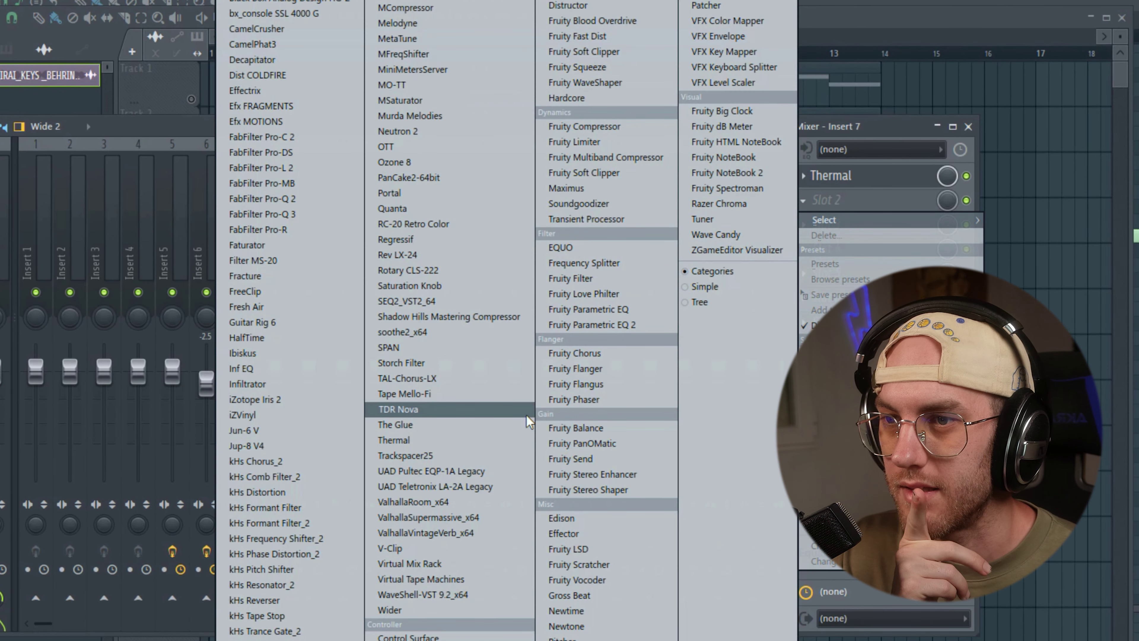